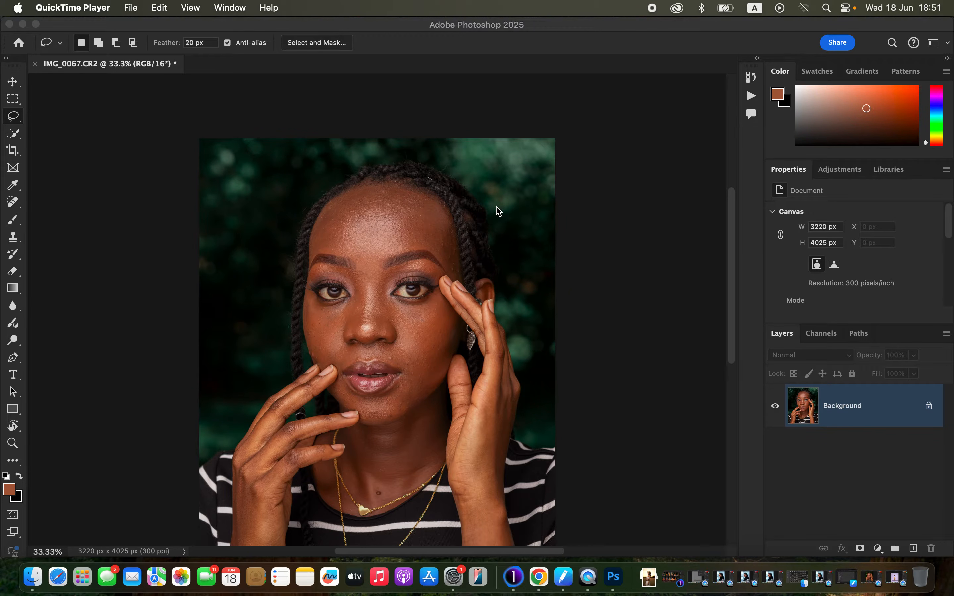
- Duplicate the Background layer twice
left_click(864, 408)
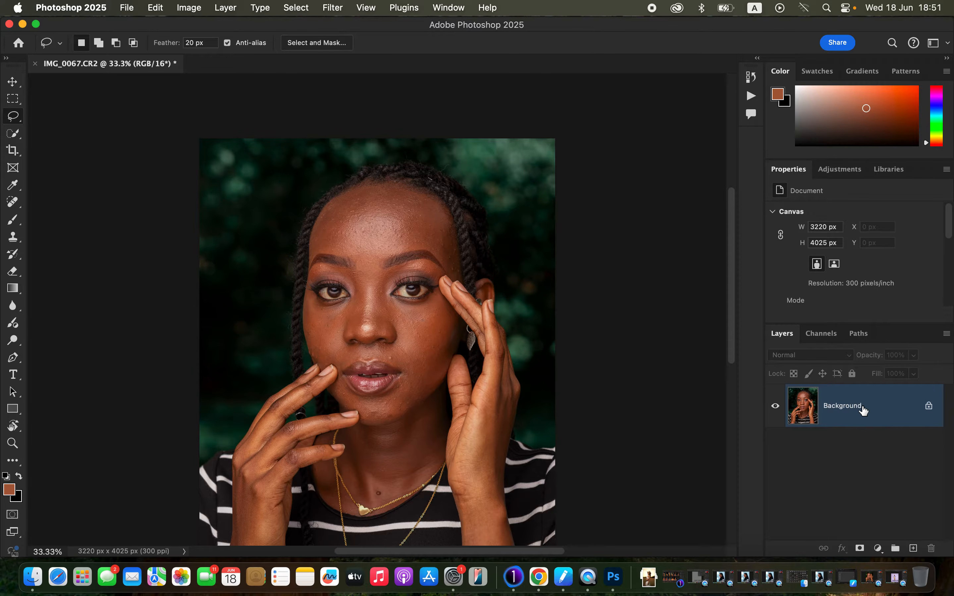
key("super+j")
key("super+j")
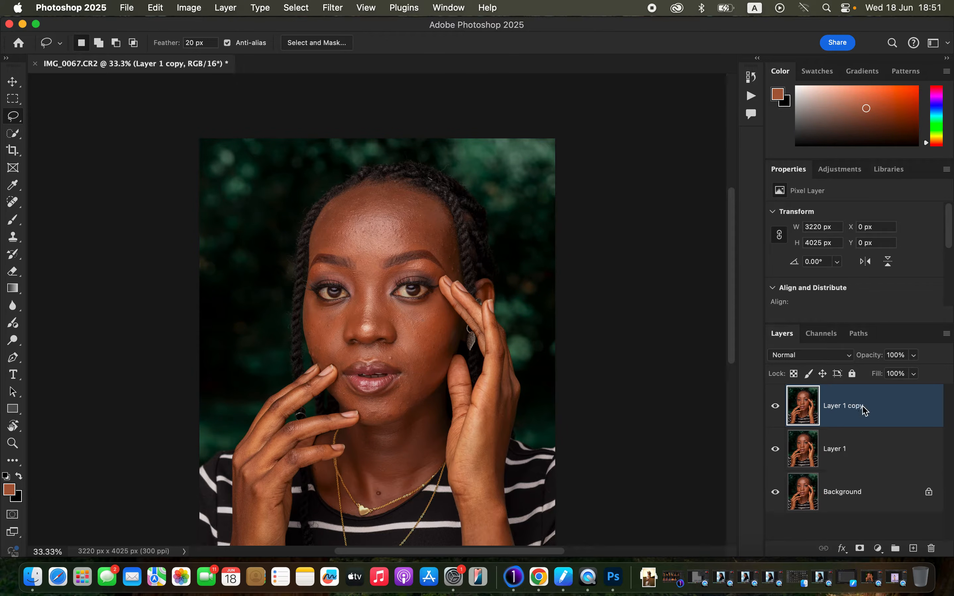
- Rename the lower duplicate layer COLOR and the upper duplicate layer TEXTURE
double_click(840, 449)
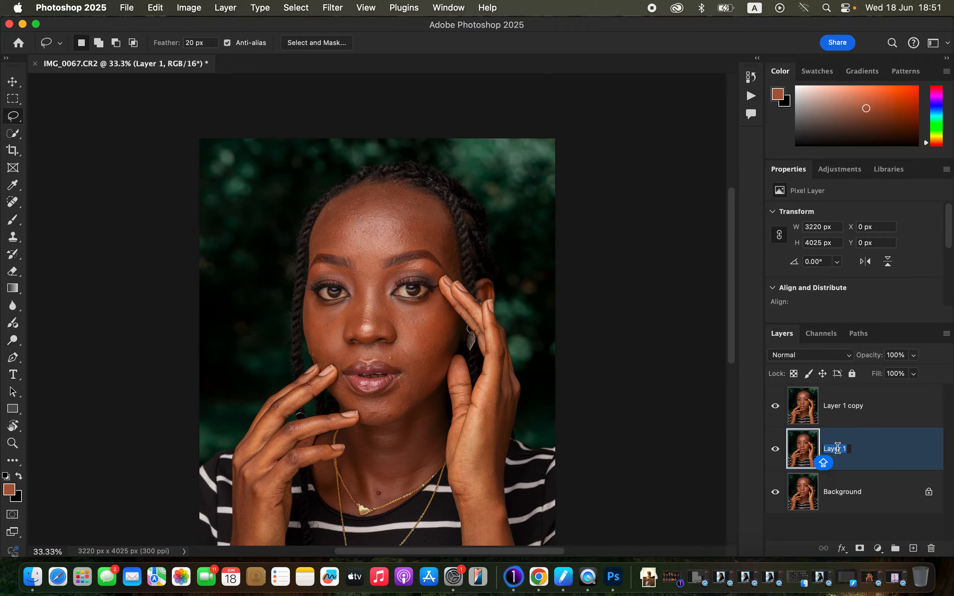
type("COLOR")
key("Return")
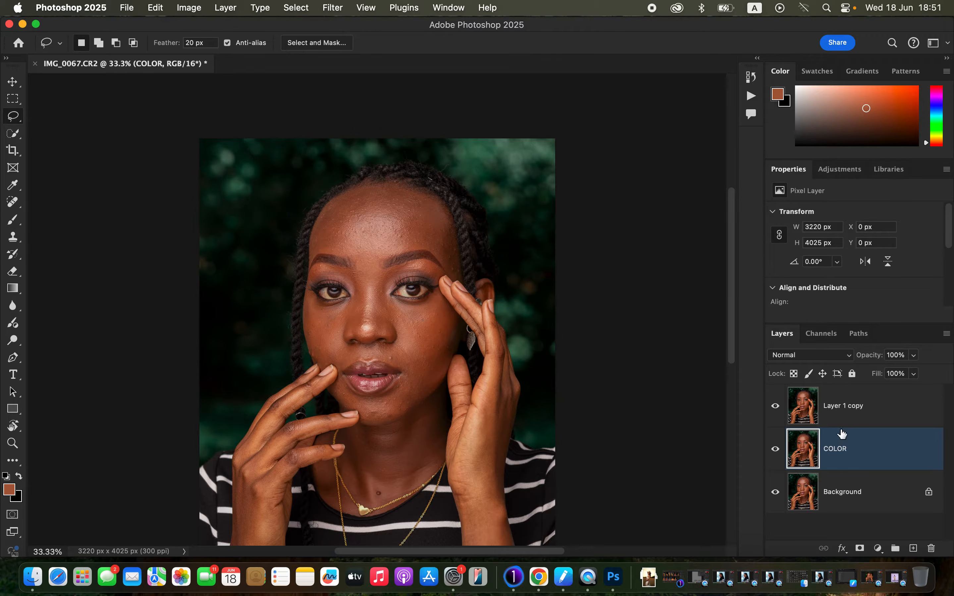
left_click(846, 409)
double_click(845, 407)
type("TEXTURE")
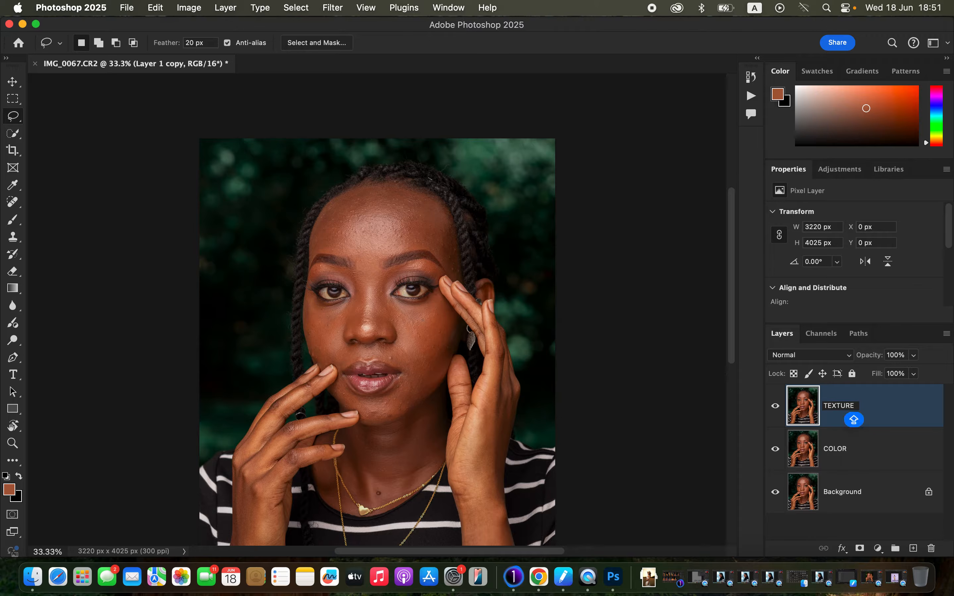
key("Return")
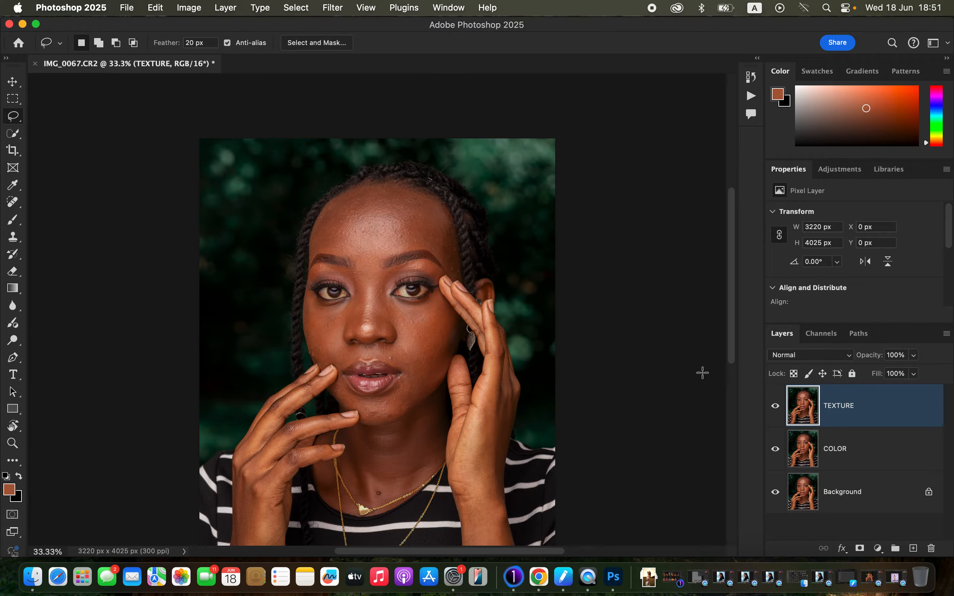
- Hide the TEXTURE layer and apply a Gaussian Blur with a 6.0-pixel radius to the COLOR layer
left_click(863, 449)
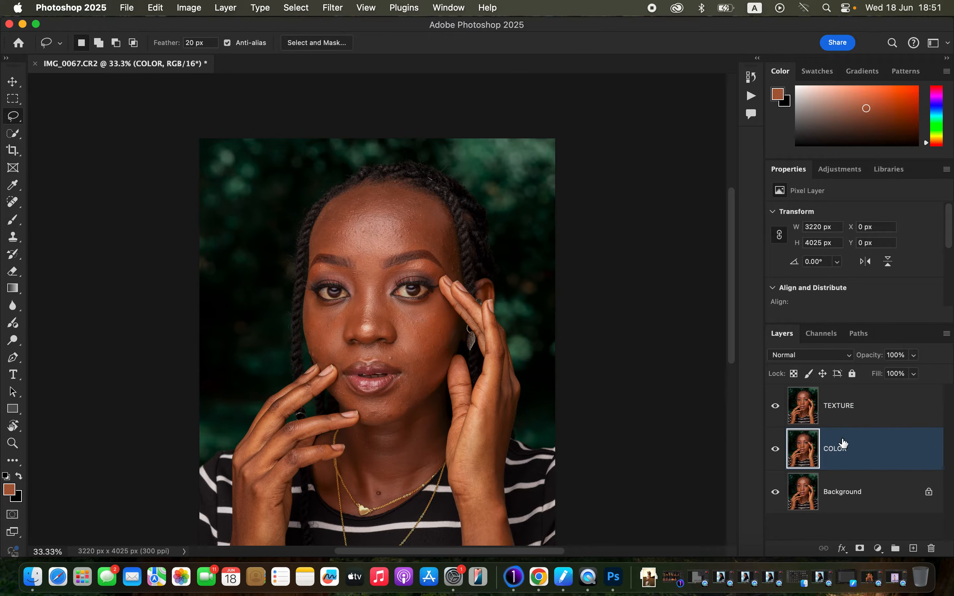
left_click(775, 407)
left_click(335, 9)
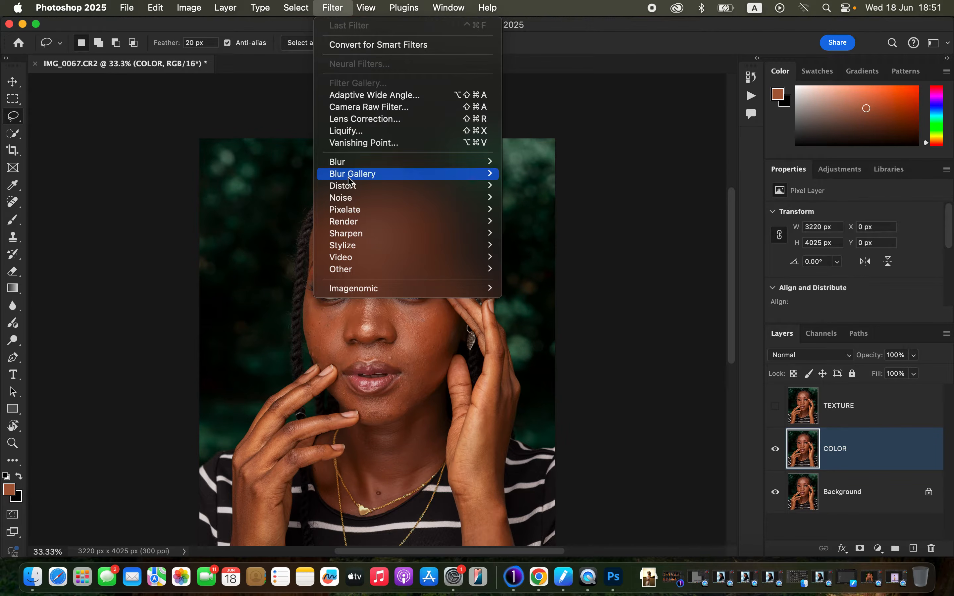
mouse_move(487, 162)
left_click(556, 211)
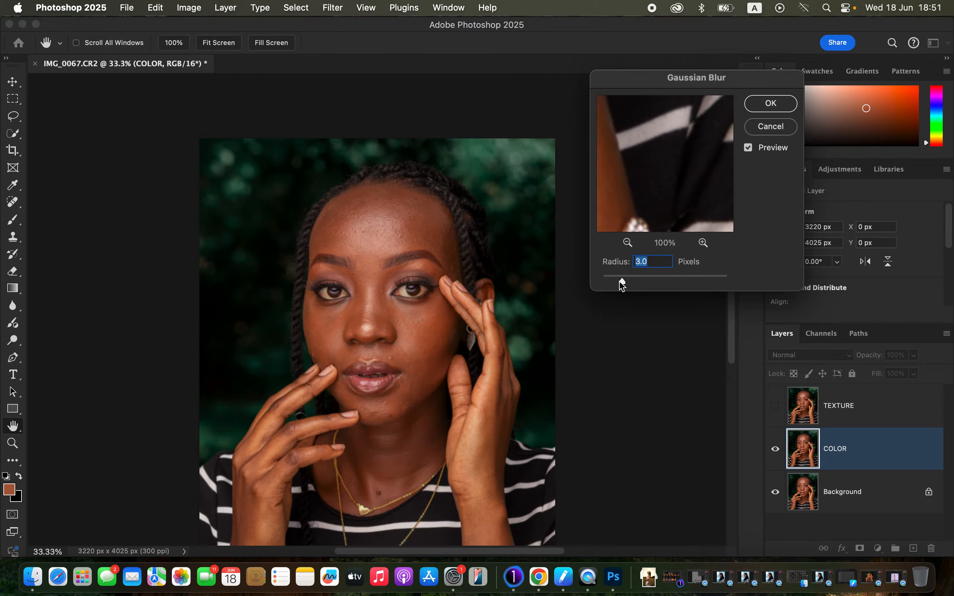
left_click_drag(623, 285, 594, 279)
left_click(379, 230)
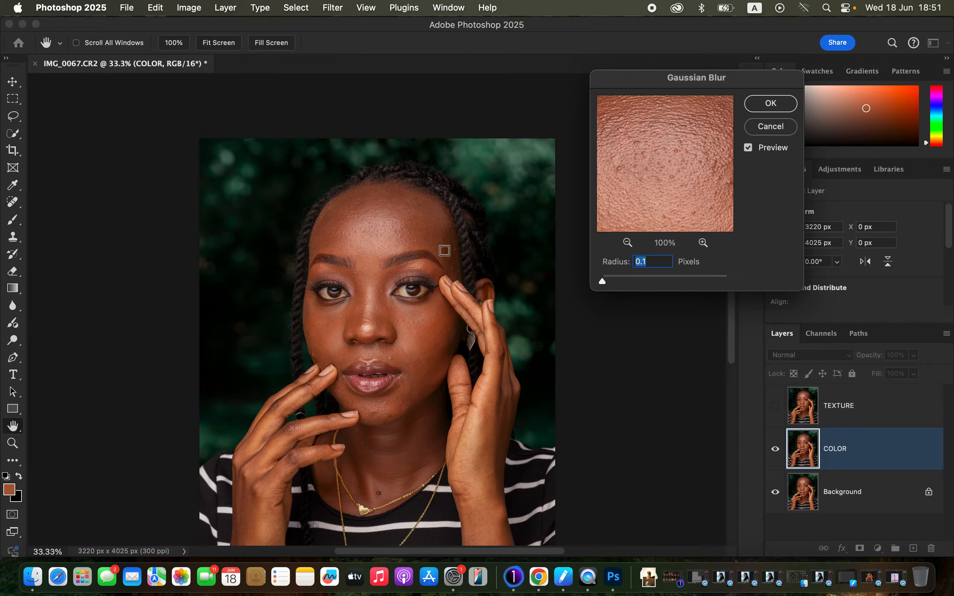
left_click_drag(605, 283, 641, 283)
left_click_drag(659, 222, 658, 164)
left_click(771, 104)
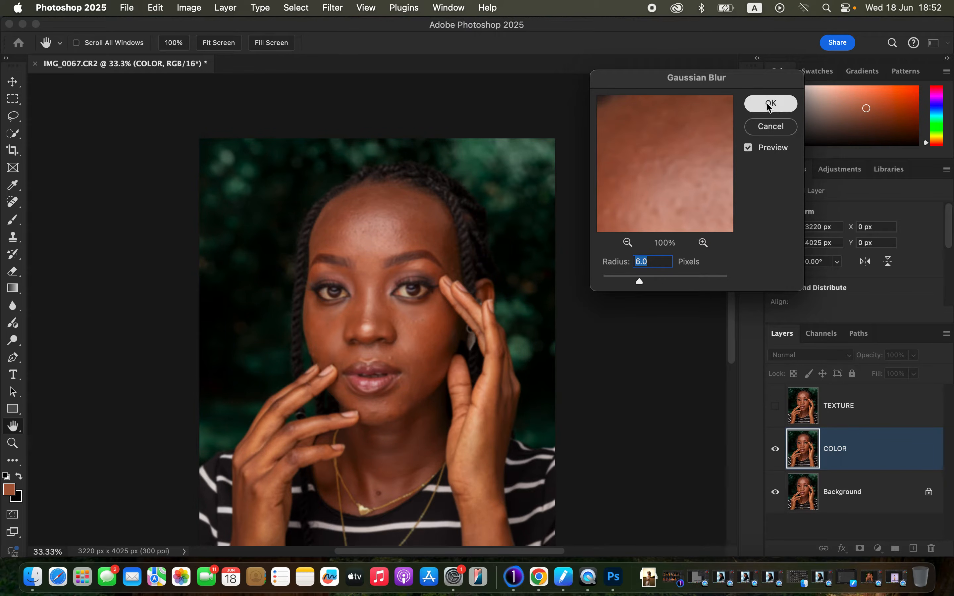
- Show the TEXTURE layer and run Apply Image on it with the COLOR layer inverted as source and Add blending
left_click(867, 415)
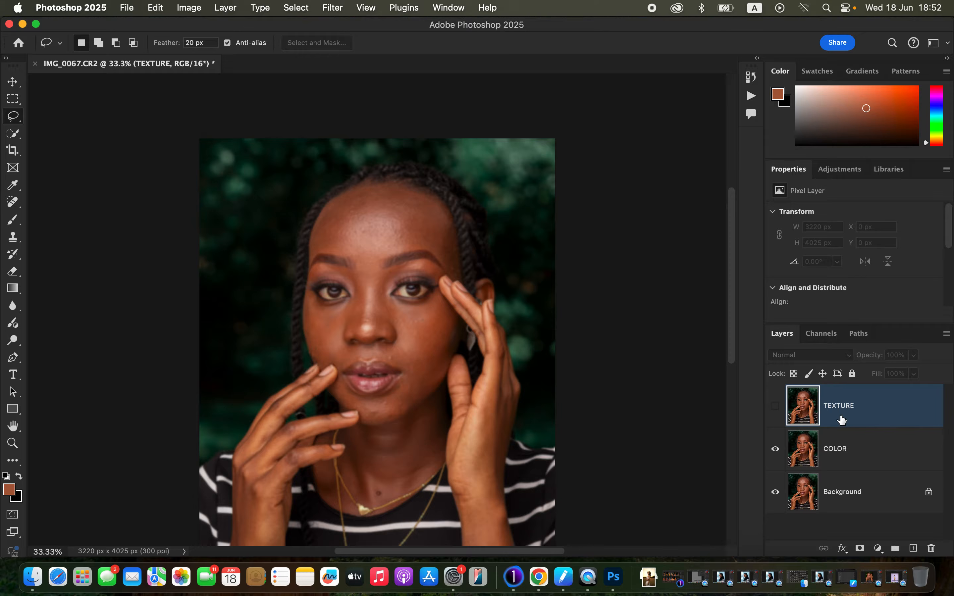
left_click(776, 410)
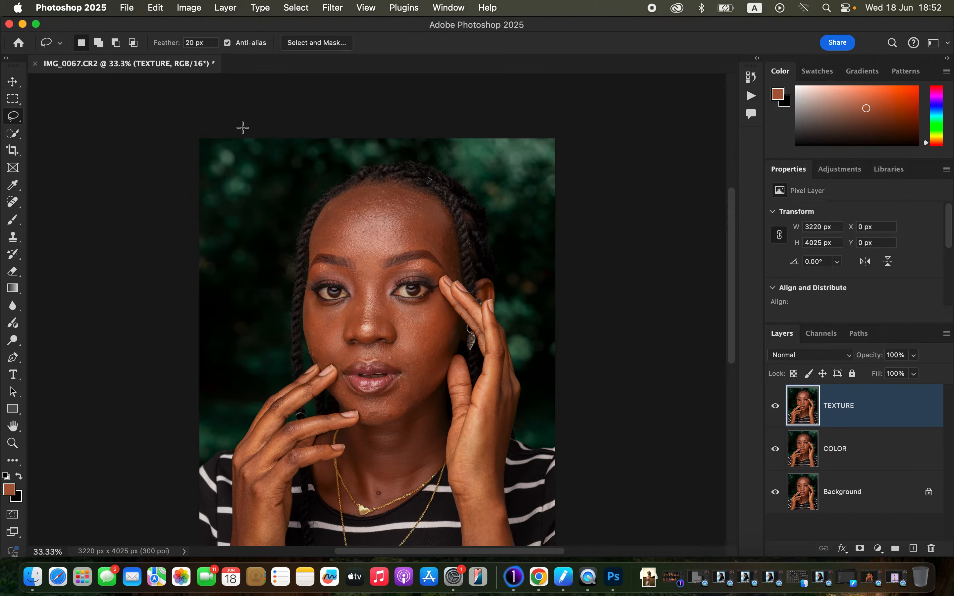
left_click(190, 8)
left_click(218, 198)
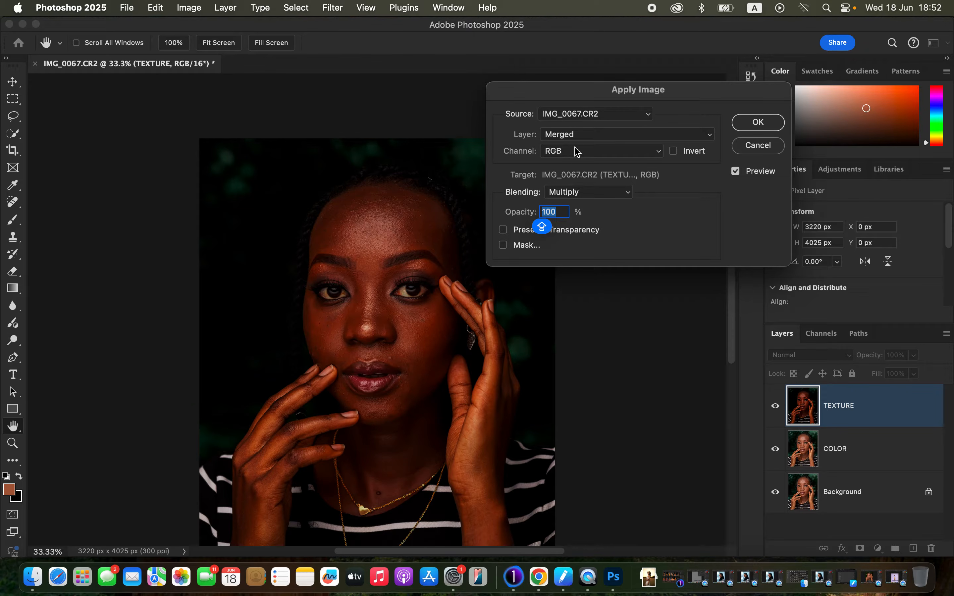
left_click(579, 136)
left_click(600, 168)
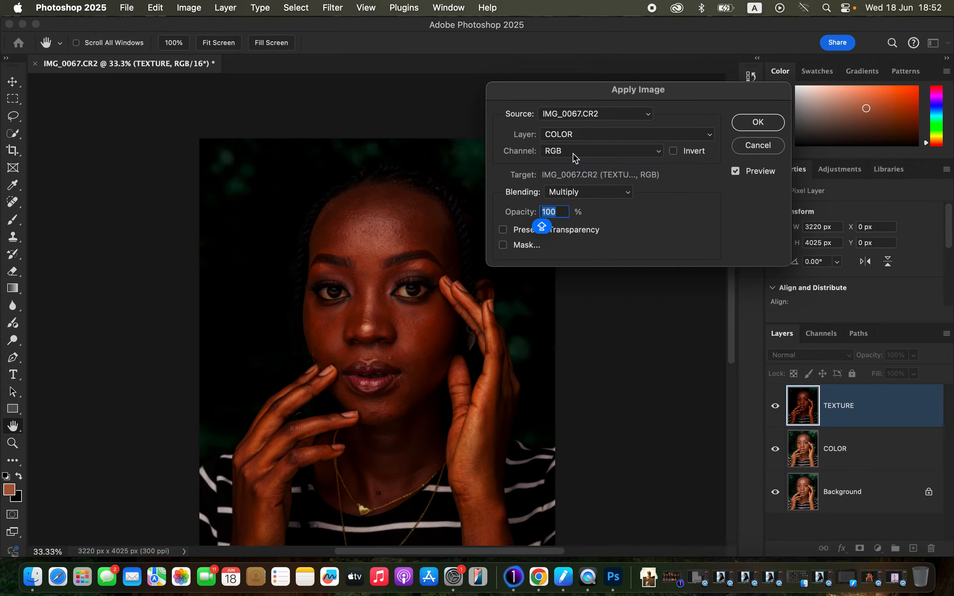
left_click(579, 193)
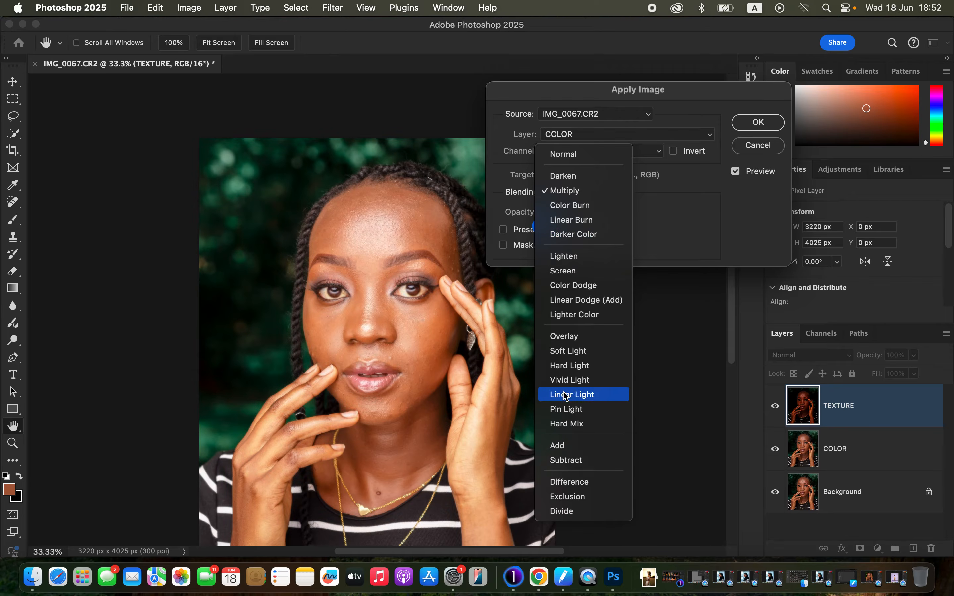
left_click(570, 446)
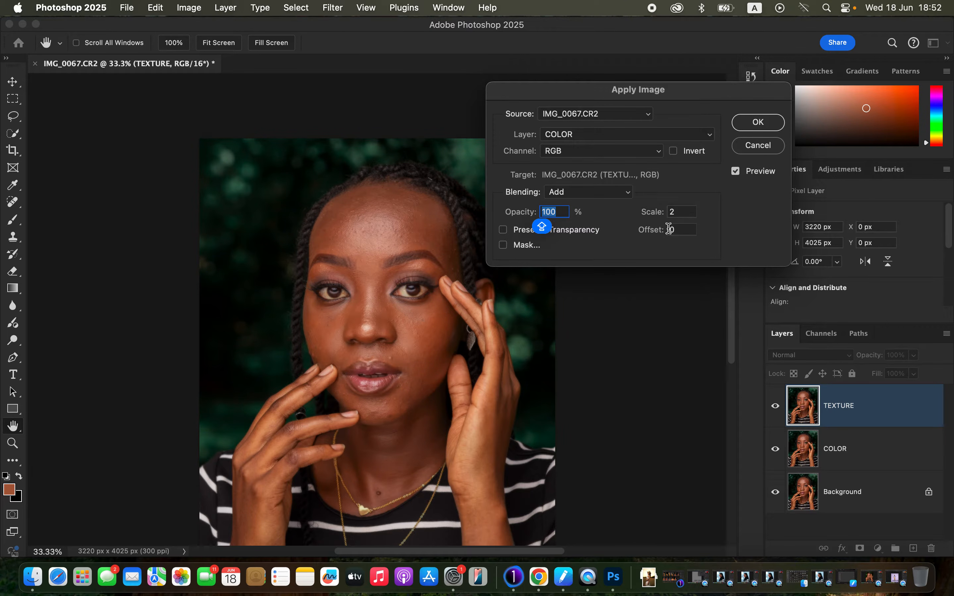
left_click(674, 153)
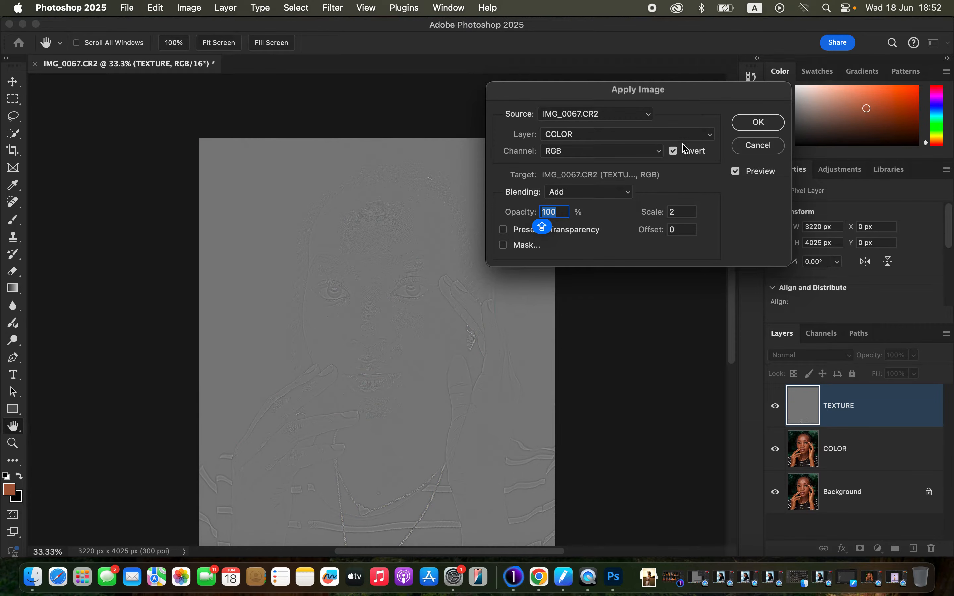
left_click(753, 125)
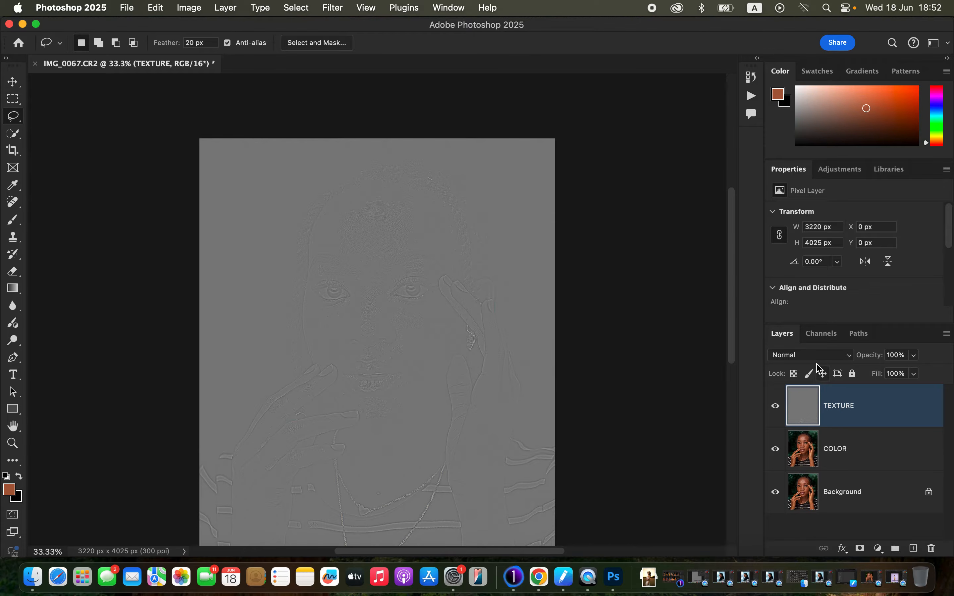
- Set the TEXTURE layer's blend mode to Linear Light and group it with the COLOR layer
left_click(817, 363)
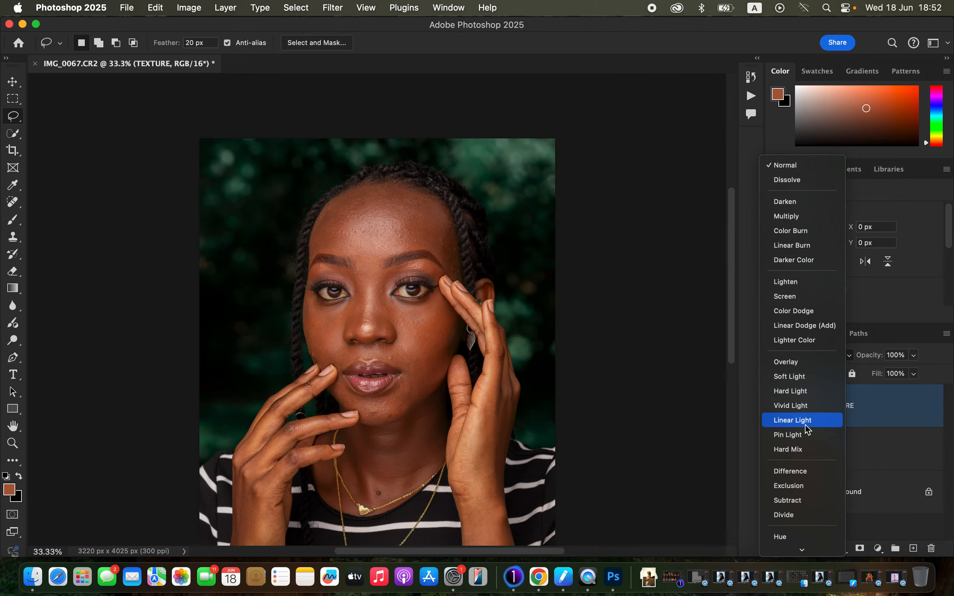
left_click(805, 424)
left_click(871, 450, "shift")
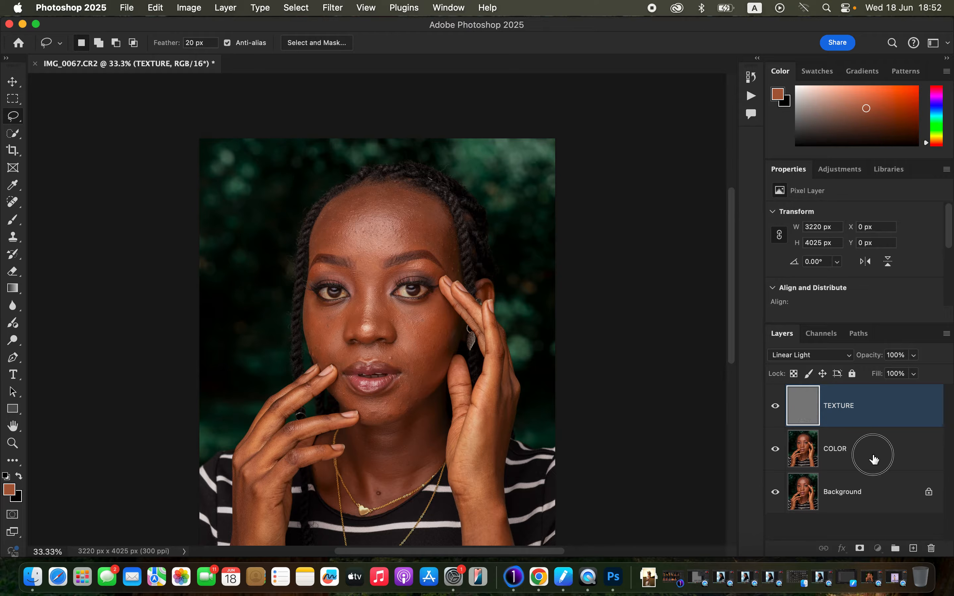
key("super+g")
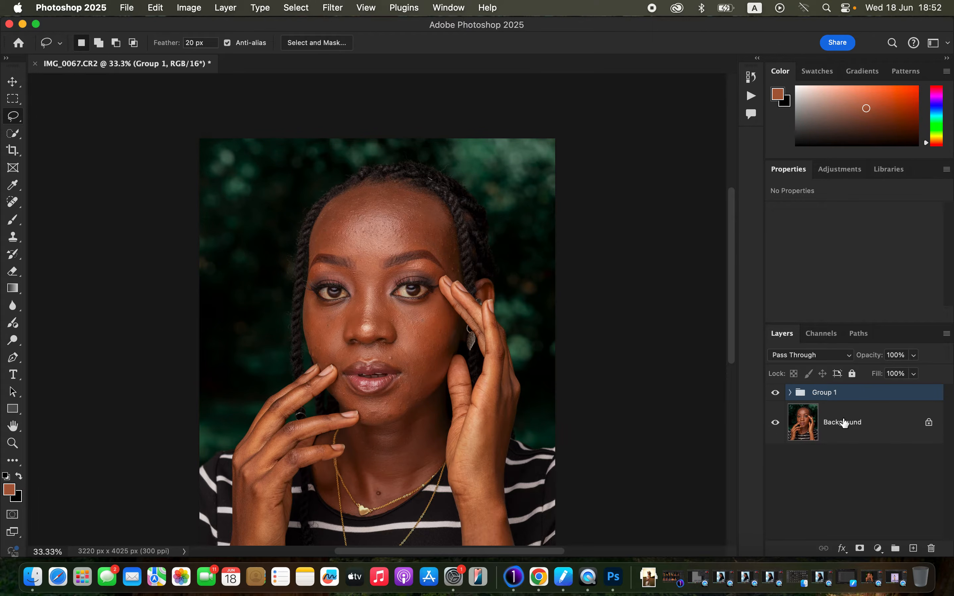
- Expand the layer group, select the COLOR layer inside it and switch to the Mixer Brush Tool
left_click(790, 393)
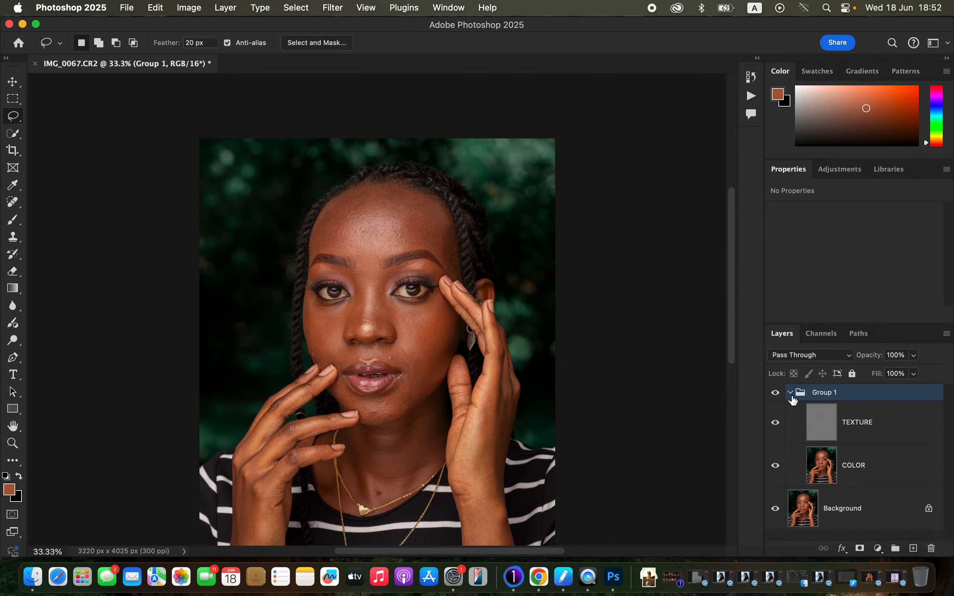
left_click(872, 470)
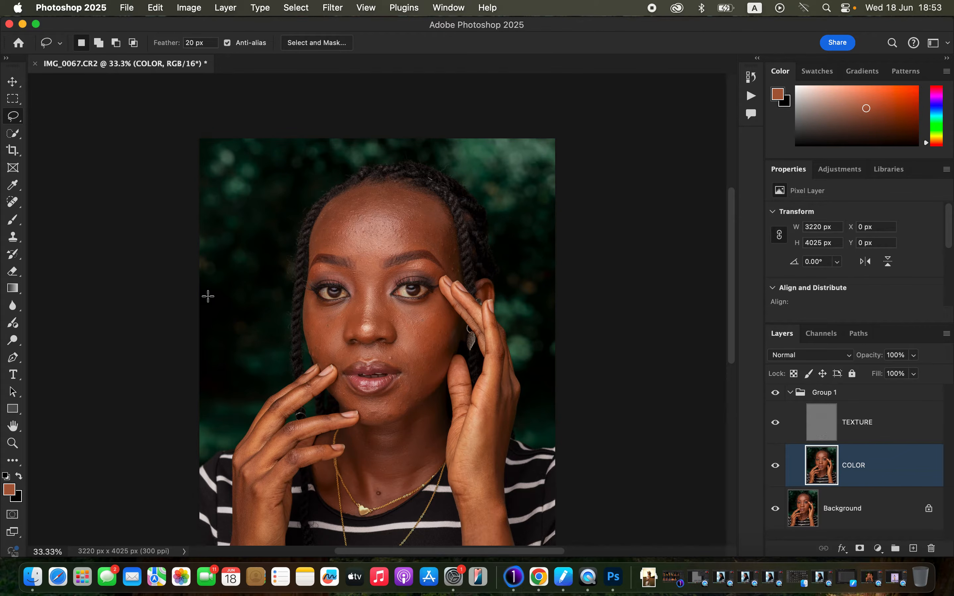
left_click(13, 228)
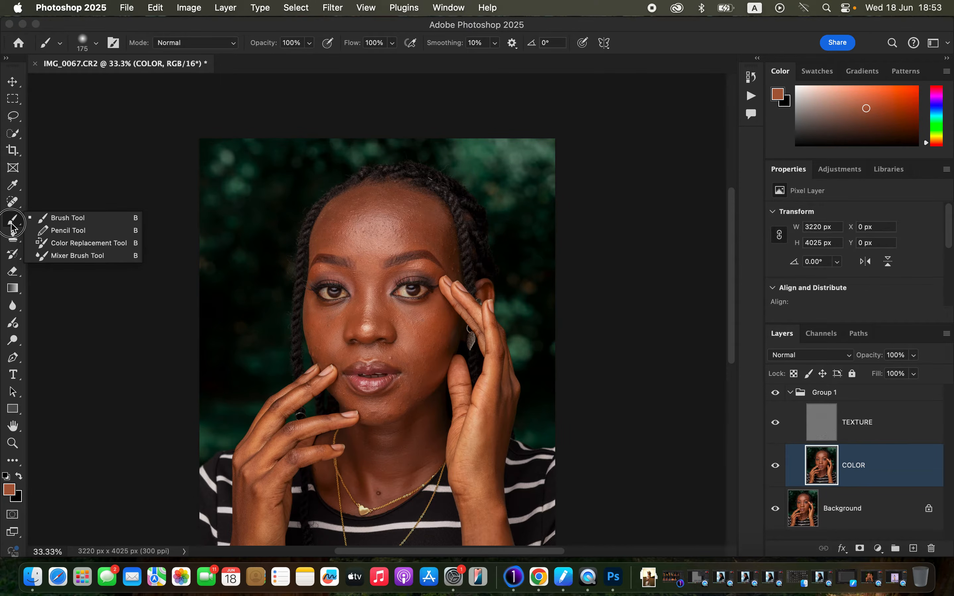
left_click(64, 256)
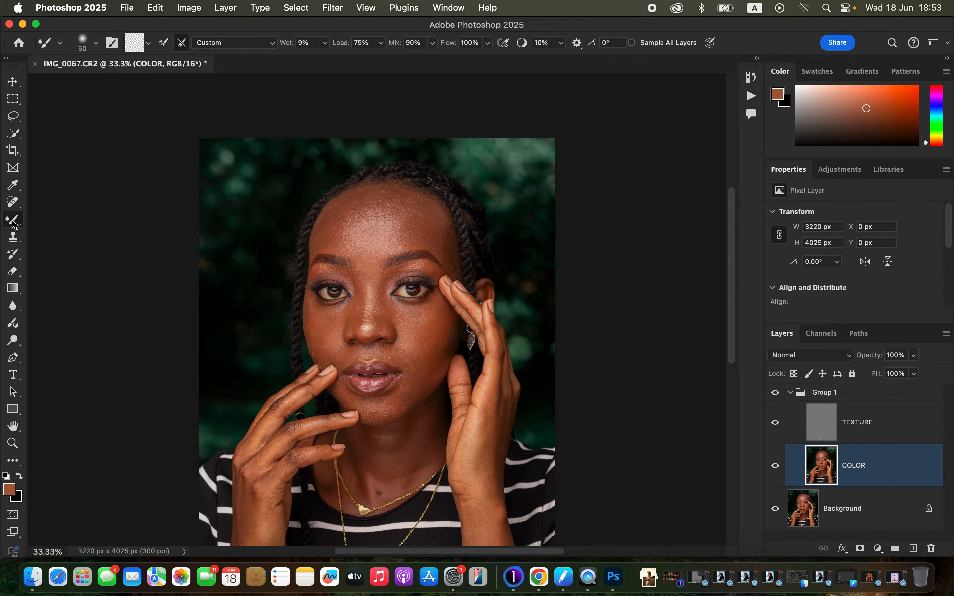
- Check the Mixer Brush's preset settings and clean the brush of any loaded paint
left_click(95, 44)
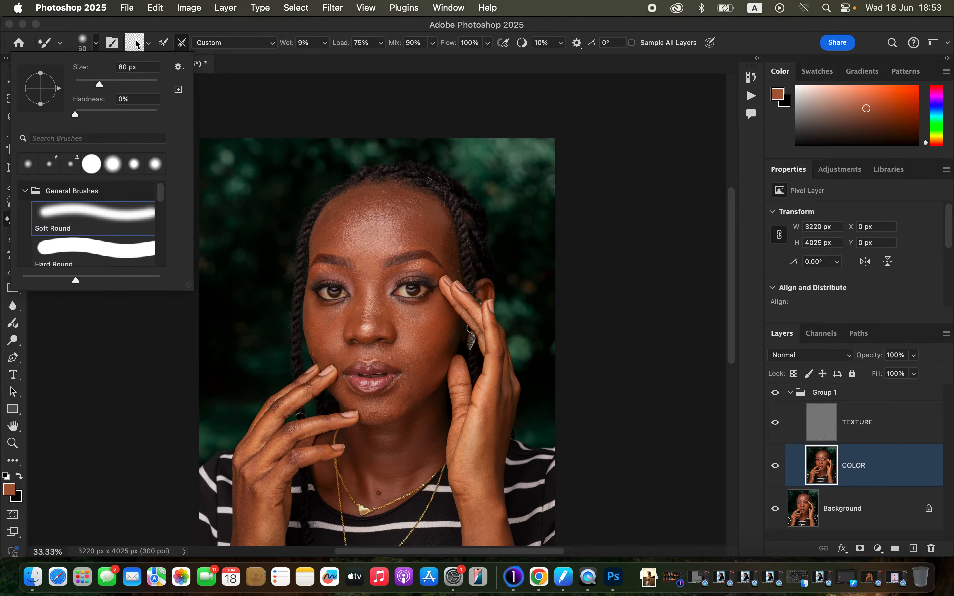
left_click(153, 27)
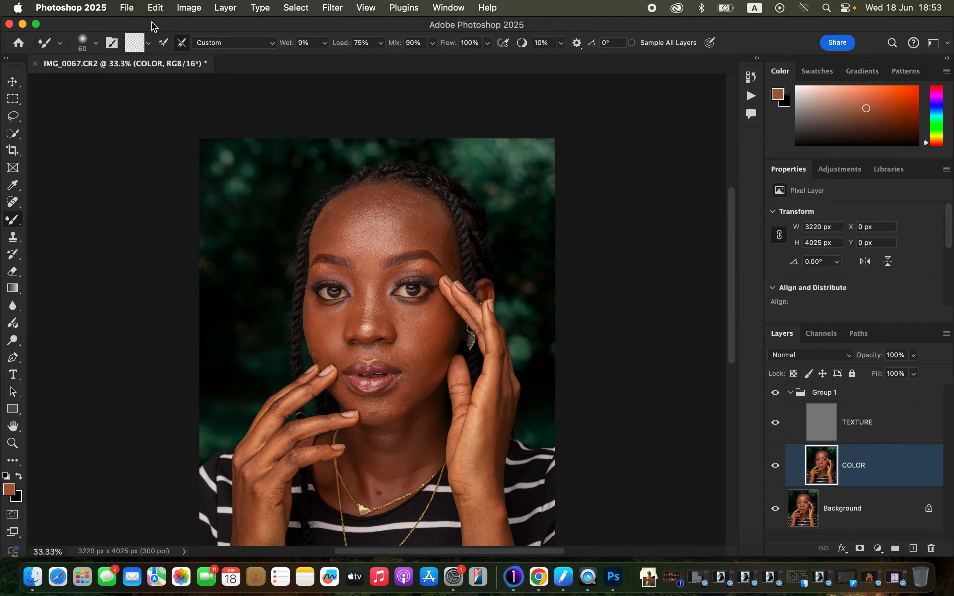
left_click(148, 42)
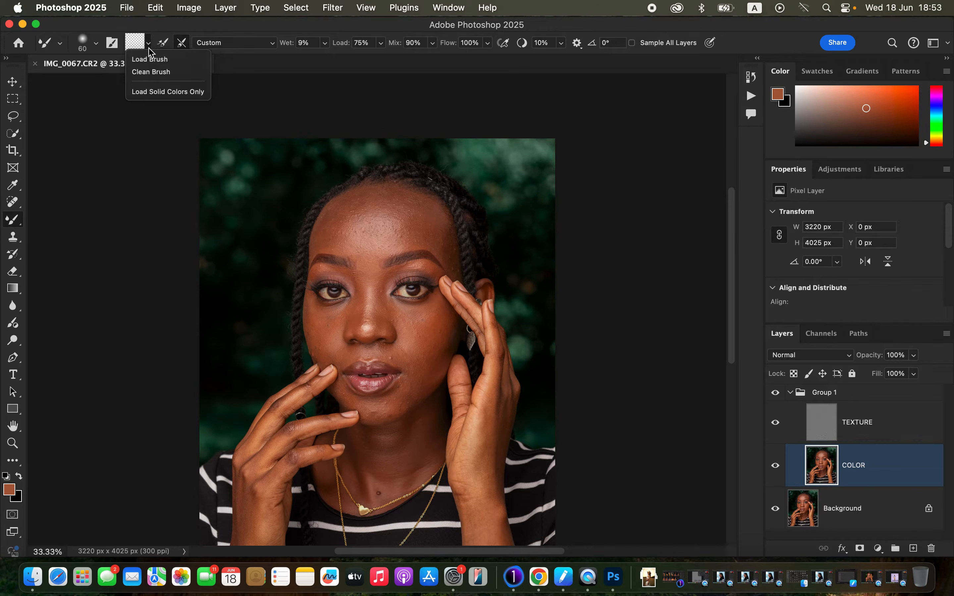
left_click(149, 74)
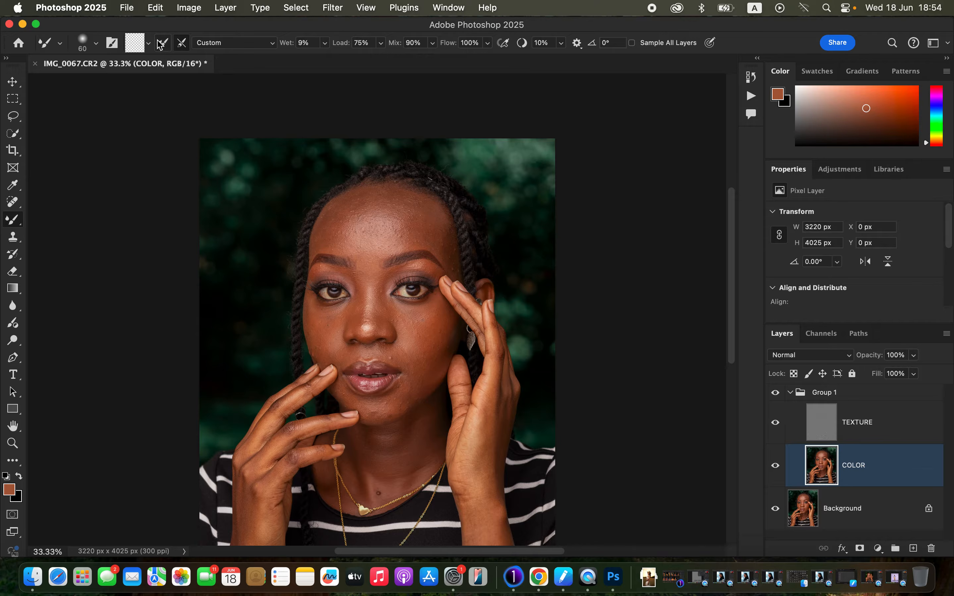
left_click(166, 44)
- Collapse the group, add a new empty layer above it and switch to the regular Brush Tool
left_click(790, 393)
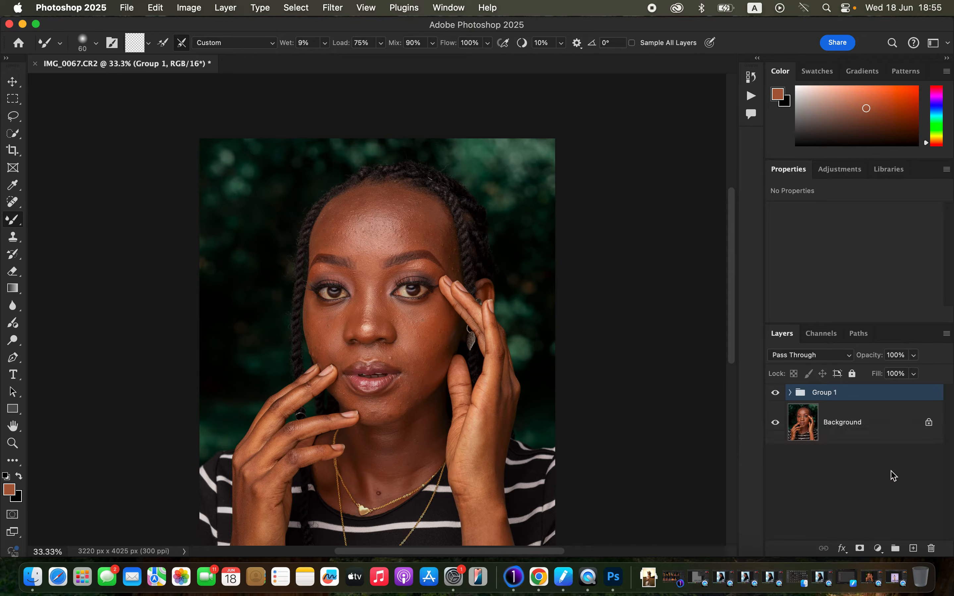
left_click(913, 548)
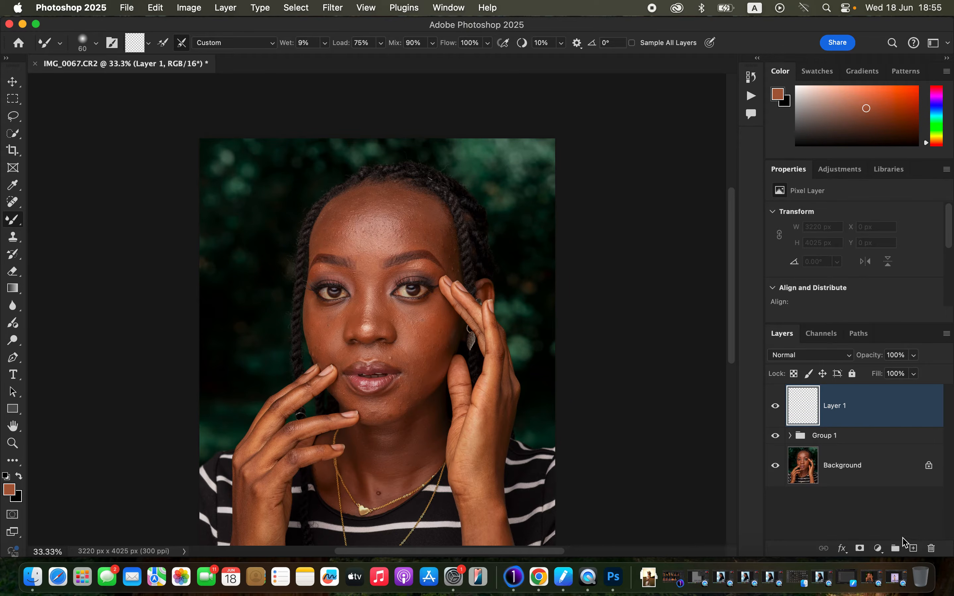
right_click(13, 220)
left_click(46, 220)
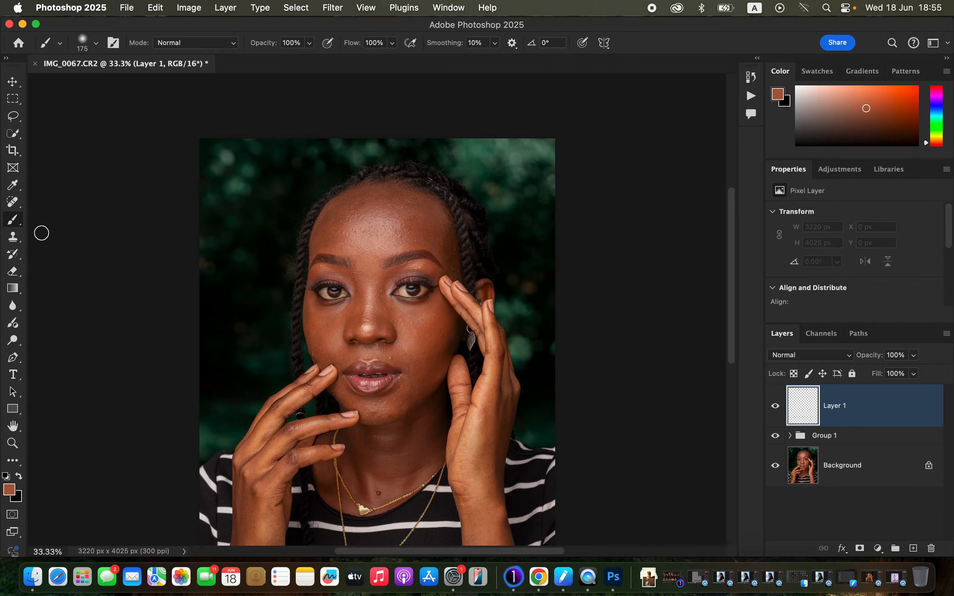
- Set the foreground color to a fully saturated bright green
left_click(9, 489)
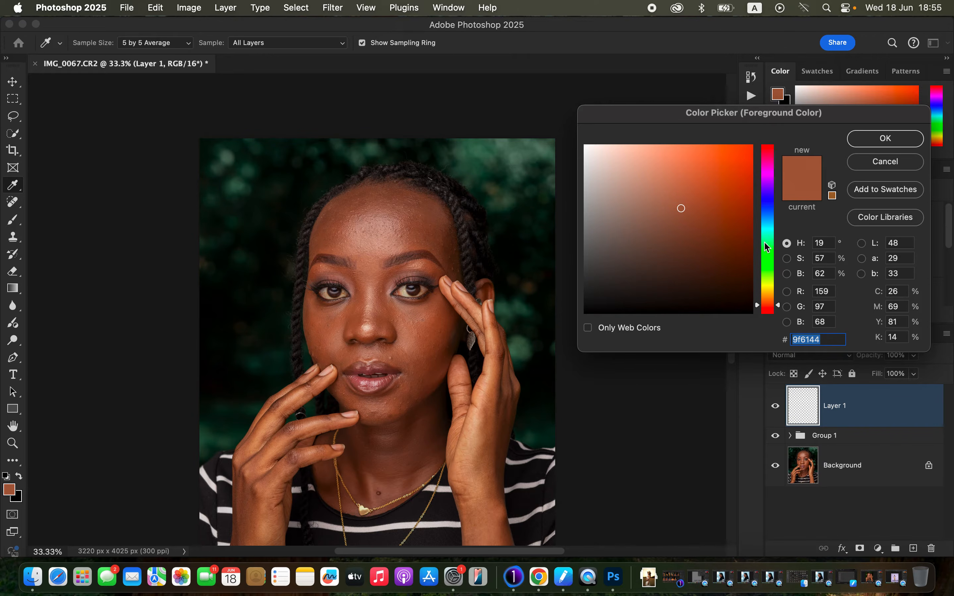
left_click_drag(767, 242, 767, 266)
left_click(751, 147)
left_click(876, 139)
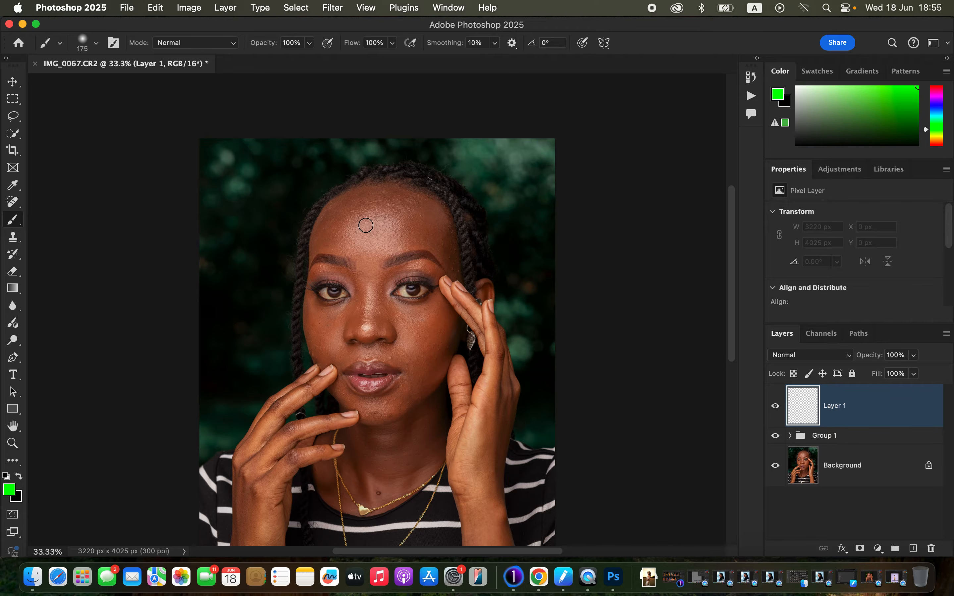
- Reduce the brush to 50 px and paint green double-headed arrows curving along both sides of the forehead
key("bracketleft")
key("bracketleft")
key("bracketleft")
key("bracketleft")
key("bracketleft")
key("bracketleft")
key("bracketleft")
mouse_move(351, 197)
left_mouse_down()
mouse_move(319, 244)
mouse_move(330, 238)
left_mouse_up()
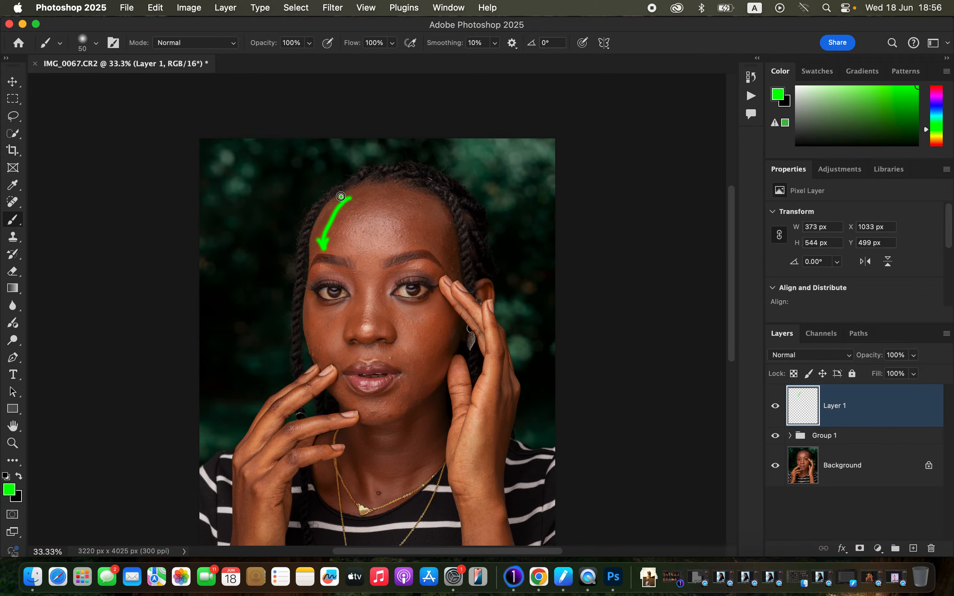
mouse_move(341, 196)
left_mouse_down()
mouse_move(366, 202)
mouse_move(342, 252)
mouse_move(366, 202)
mouse_move(399, 202)
mouse_move(420, 250)
left_mouse_up()
mouse_move(399, 215)
left_mouse_down()
mouse_move(394, 201)
mouse_move(406, 205)
mouse_move(421, 252)
mouse_move(428, 236)
left_mouse_up()
mouse_move(423, 197)
left_mouse_down()
mouse_move(449, 247)
mouse_move(421, 197)
mouse_move(434, 204)
left_mouse_up()
mouse_move(444, 244)
left_mouse_down()
mouse_move(450, 255)
mouse_move(454, 240)
left_mouse_up()
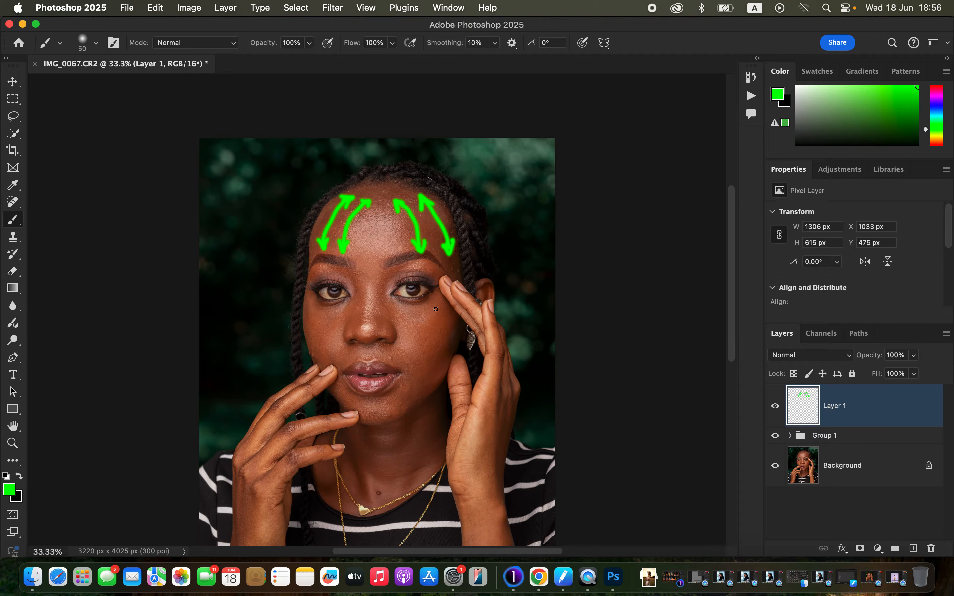
- Paint green double-headed arrows diagonally across the cheek beside the raised fingers and along both sides of the nose
mouse_move(440, 303)
left_mouse_down()
mouse_move(412, 354)
mouse_move(444, 311)
left_mouse_up()
mouse_move(421, 366)
left_mouse_down()
mouse_move(454, 317)
mouse_move(436, 365)
left_mouse_up()
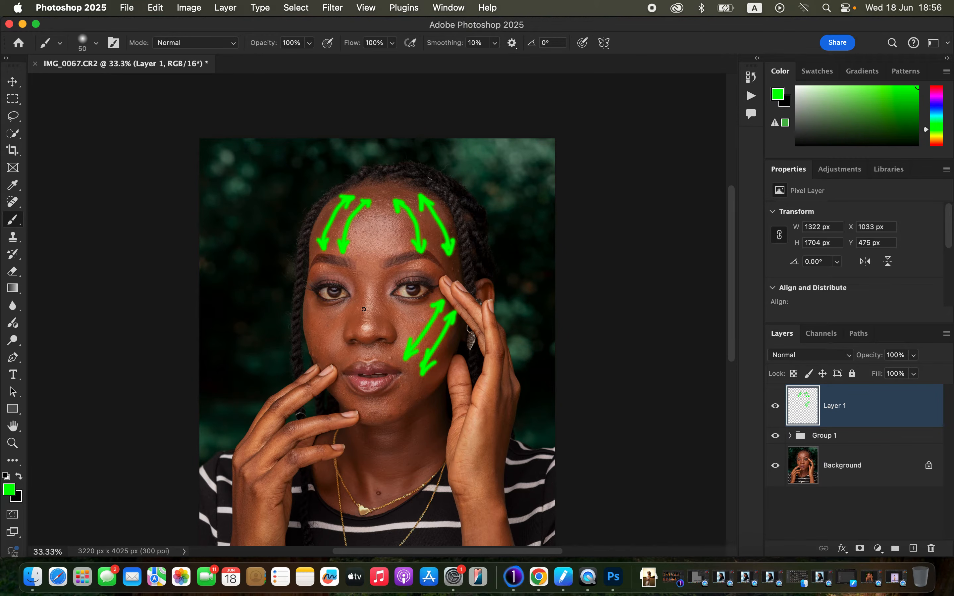
mouse_move(352, 278)
left_mouse_down()
mouse_move(359, 332)
mouse_move(366, 315)
mouse_move(346, 285)
mouse_move(359, 281)
mouse_move(380, 328)
left_mouse_up()
left_click_drag(385, 272, 375, 287)
left_click_drag(387, 272, 379, 331)
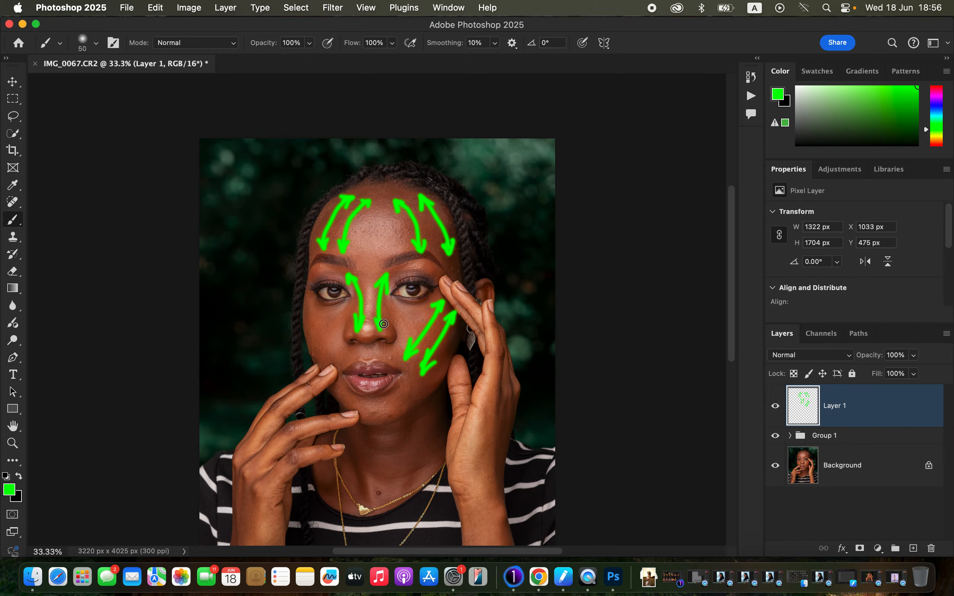
- Paint green double-headed arrows under the lips, on the neck and along the raised hand and forearm
mouse_move(361, 406)
left_mouse_down()
mouse_move(401, 398)
mouse_move(359, 404)
mouse_move(355, 433)
mouse_move(373, 471)
left_mouse_up()
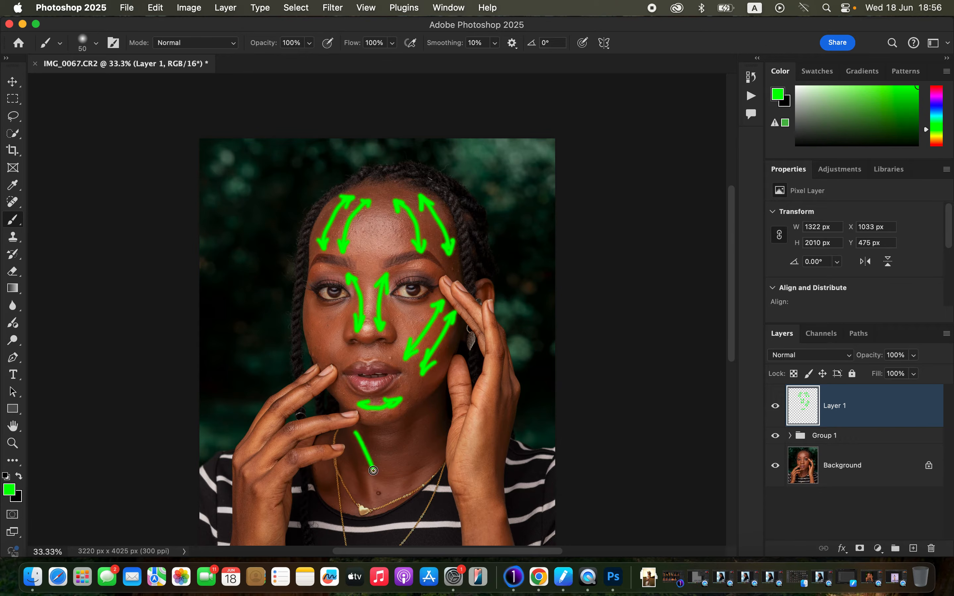
mouse_move(354, 433)
left_mouse_down()
mouse_move(353, 446)
mouse_move(367, 443)
mouse_move(384, 466)
mouse_move(392, 443)
left_mouse_up()
mouse_move(374, 458)
left_mouse_down()
mouse_move(382, 471)
mouse_move(390, 461)
left_mouse_up()
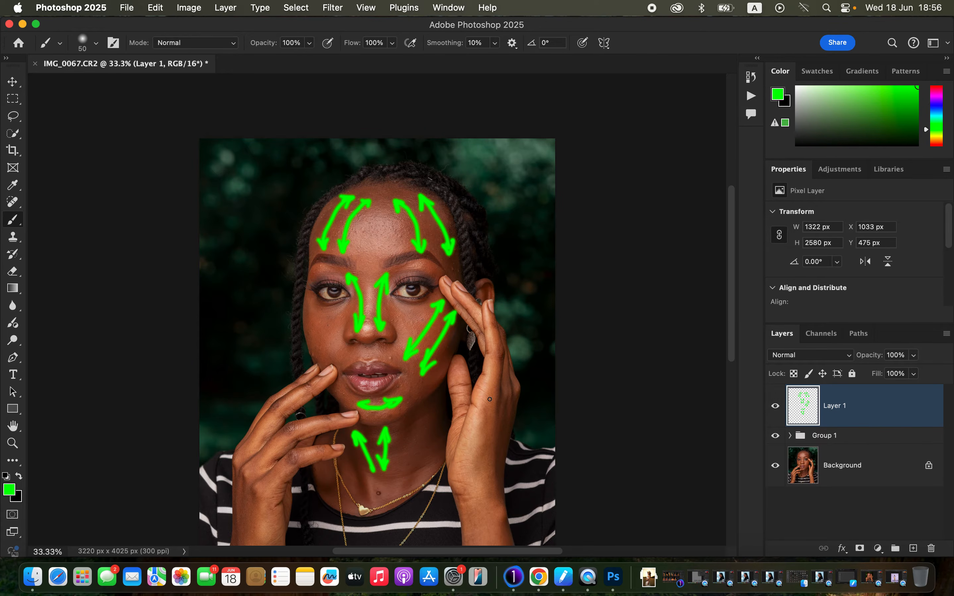
mouse_move(492, 390)
left_mouse_down()
mouse_move(470, 459)
mouse_move(493, 383)
left_mouse_up()
left_click_drag(493, 384, 496, 402)
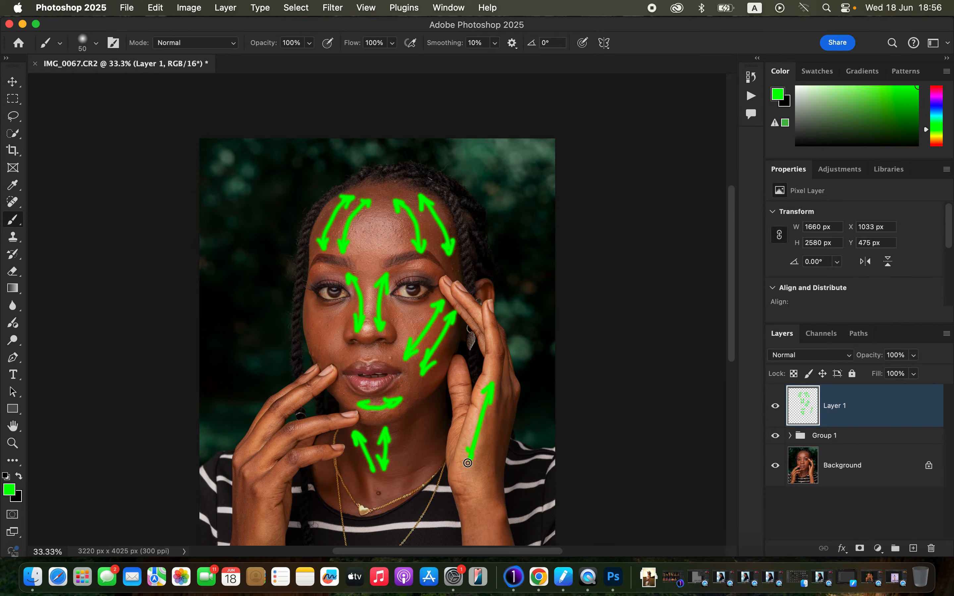
mouse_move(477, 456)
left_mouse_down()
mouse_move(470, 470)
mouse_move(488, 546)
left_mouse_up()
mouse_move(472, 500)
left_mouse_down()
mouse_move(476, 486)
mouse_move(488, 499)
mouse_move(487, 546)
left_mouse_up()
mouse_move(488, 546)
left_mouse_down()
mouse_move(496, 536)
mouse_move(488, 546)
left_mouse_up()
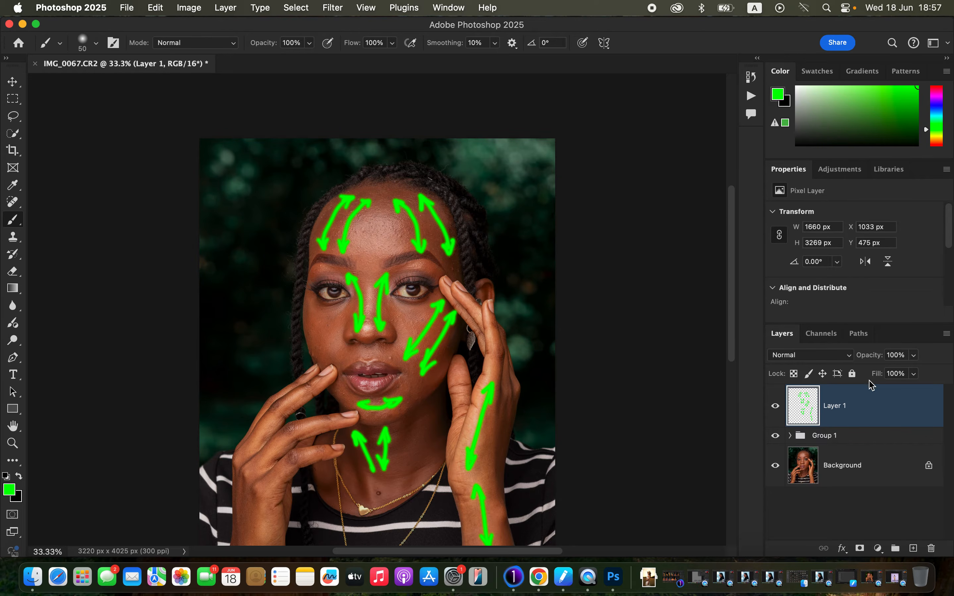
- Delete the layer with the green arrows and select the COLOR layer inside the group
key("BackSpace")
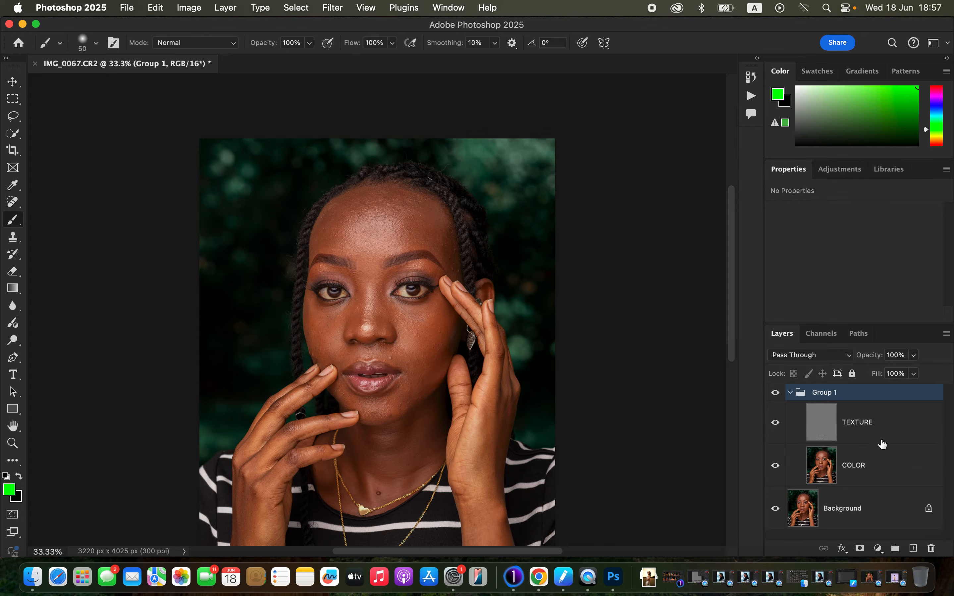
left_click(875, 471)
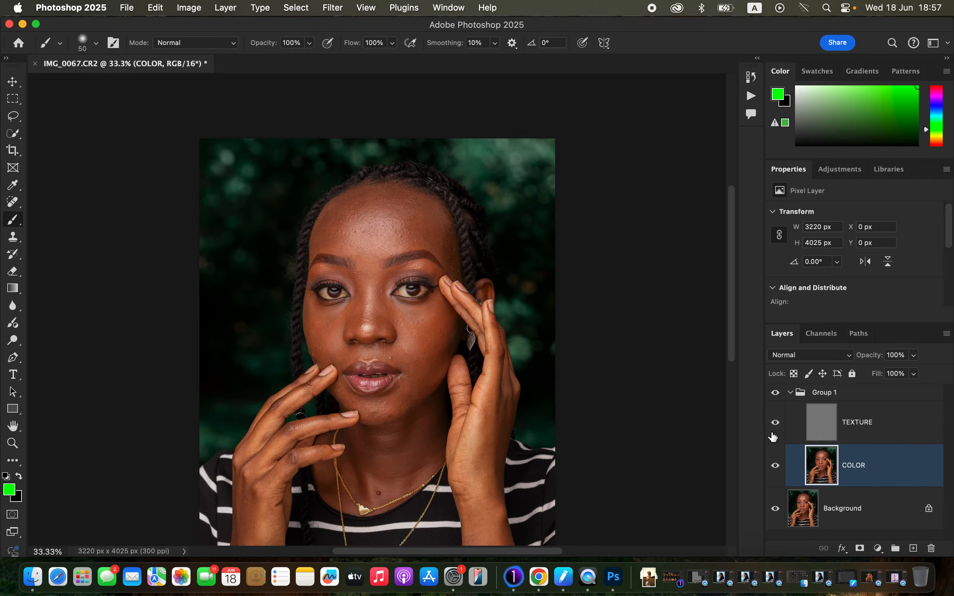
key("super+equal")
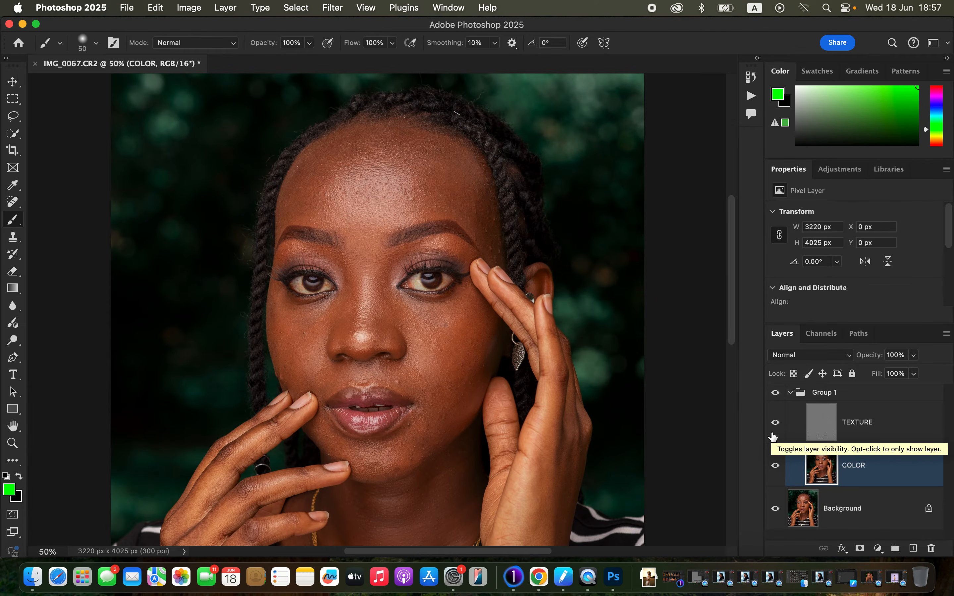
key("super+minus")
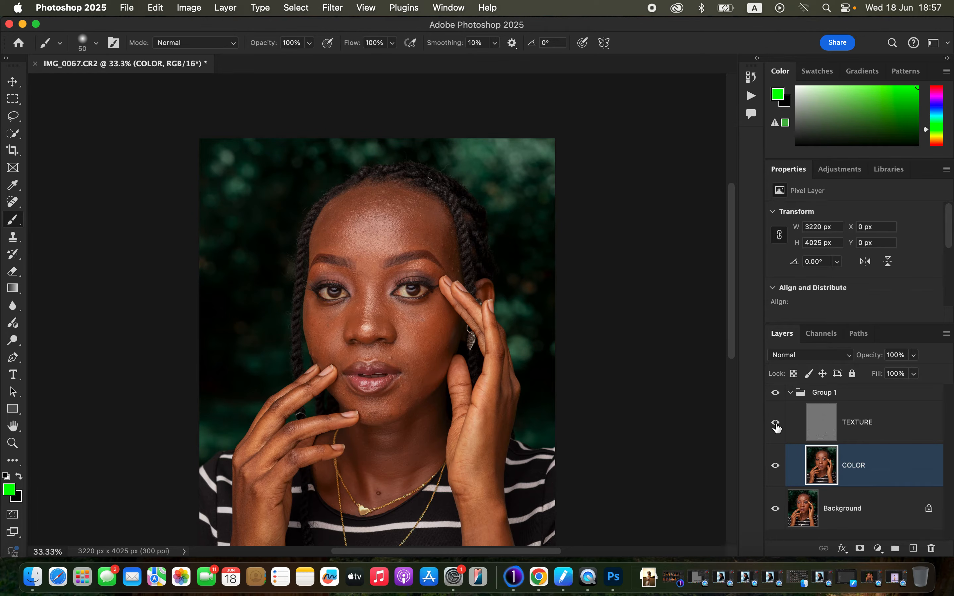
- Hide the TEXTURE layer and switch to the Mixer Brush Tool
left_click(775, 422)
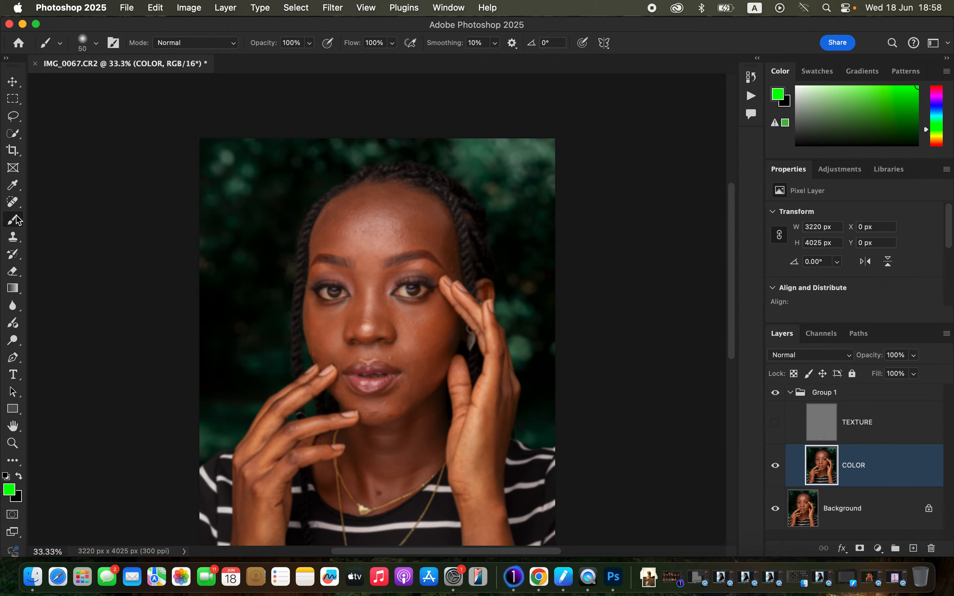
left_click_drag(12, 223, 60, 261)
left_click(61, 260)
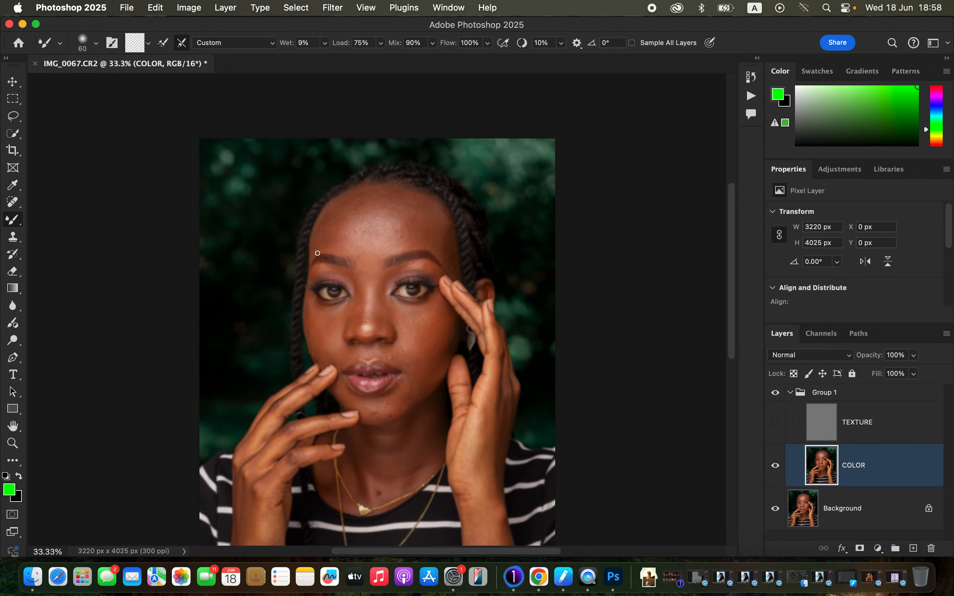
- Set the Mixer Brush size to 300 px and clean the brush of its loaded green paint
key("bracketright")
key("bracketright")
key("bracketright")
key("bracketright")
key("bracketright")
key("bracketright")
key("bracketright")
key("bracketleft")
key("bracketleft")
key("bracketleft")
key("bracketleft")
key("bracketright")
key("bracketright")
key("bracketright")
key("bracketright")
key("bracketright")
key("bracketright")
key("bracketright")
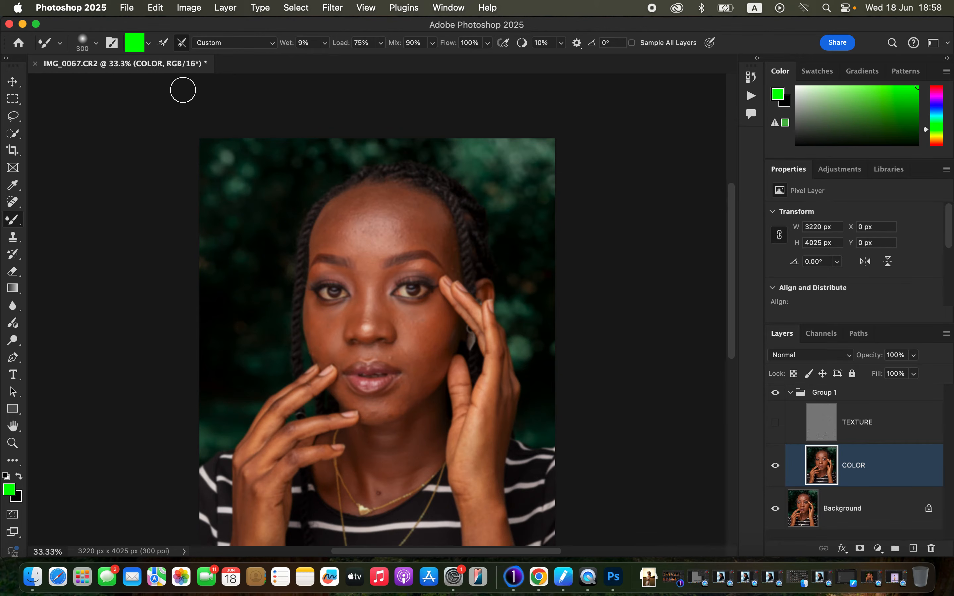
left_click(148, 43)
left_click(154, 72)
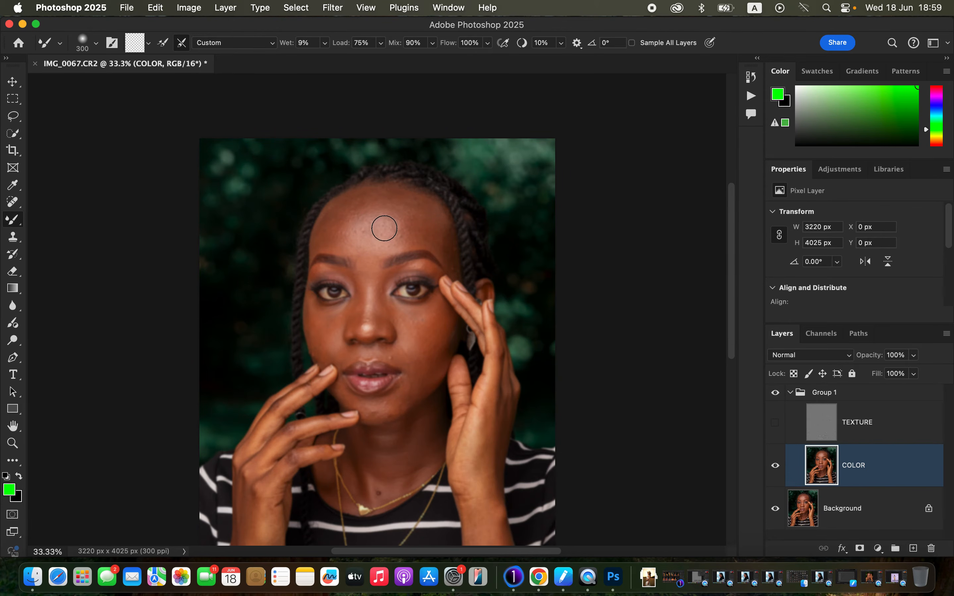
- Examine the blurred skin around the eyes and nose up close at 200%
left_click_drag(344, 219, 342, 218)
key("super+equal")
key("super+equal")
key("super+equal")
key("super+equal")
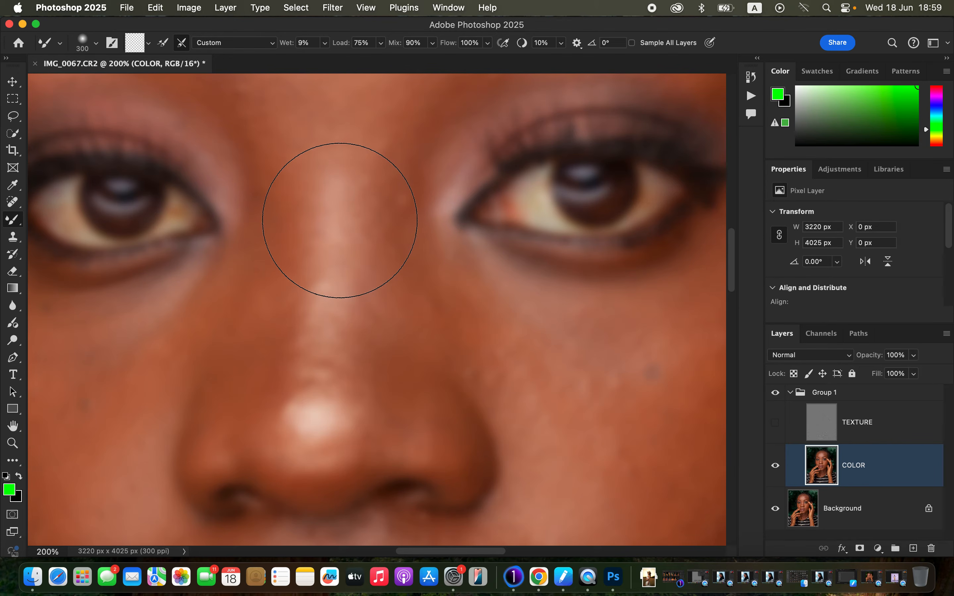
key("super+minus")
key("super+minus")
key("super+minus")
key("super+minus")
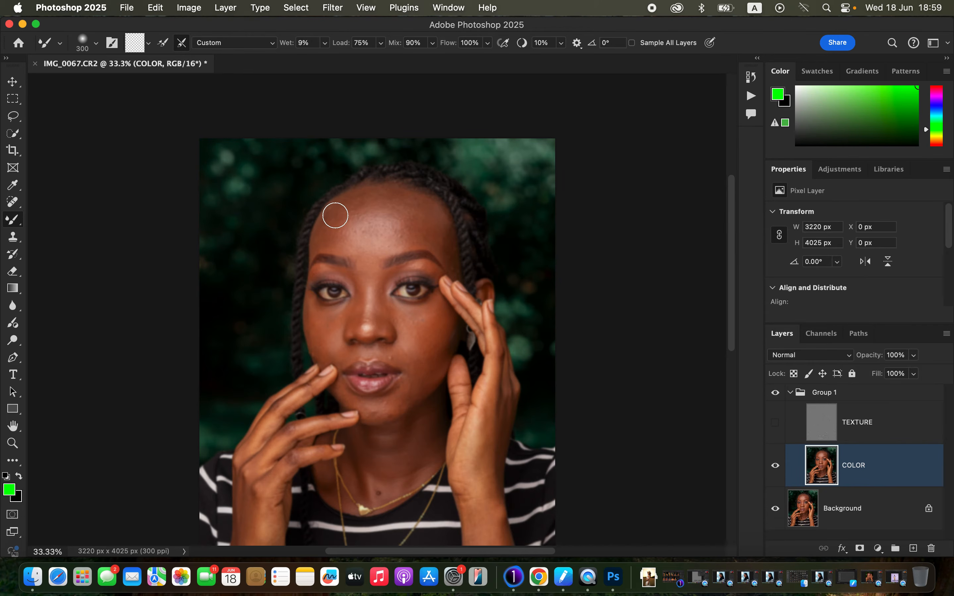
- Blend the skin tones across the whole forehead on the COLOR layer with a smaller Mixer Brush
key("bracketleft")
key("bracketleft")
mouse_move(333, 217)
left_mouse_down()
mouse_move(340, 205)
mouse_move(324, 234)
mouse_move(339, 207)
left_mouse_up()
mouse_move(417, 211)
left_mouse_down()
mouse_move(436, 236)
mouse_move(406, 196)
mouse_move(410, 239)
mouse_move(405, 202)
mouse_move(395, 203)
mouse_move(406, 234)
left_mouse_up()
mouse_move(352, 230)
left_mouse_down()
mouse_move(363, 210)
mouse_move(378, 209)
mouse_move(386, 229)
mouse_move(382, 222)
mouse_move(379, 241)
mouse_move(380, 232)
mouse_move(360, 242)
mouse_move(377, 213)
mouse_move(393, 237)
mouse_move(362, 250)
mouse_move(335, 231)
left_mouse_up()
mouse_move(392, 233)
left_mouse_down()
mouse_move(389, 244)
mouse_move(414, 231)
mouse_move(385, 194)
mouse_move(404, 227)
left_mouse_up()
key("bracketleft")
key("bracketleft")
mouse_move(395, 223)
left_mouse_down()
mouse_move(401, 245)
mouse_move(399, 222)
mouse_move(381, 205)
mouse_move(402, 242)
mouse_move(388, 200)
mouse_move(344, 216)
mouse_move(340, 233)
mouse_move(355, 253)
mouse_move(383, 251)
mouse_move(379, 258)
mouse_move(427, 238)
mouse_move(441, 252)
mouse_move(439, 238)
mouse_move(448, 255)
mouse_move(445, 229)
mouse_move(454, 266)
mouse_move(441, 241)
mouse_move(373, 203)
mouse_move(388, 201)
mouse_move(337, 225)
mouse_move(340, 240)
mouse_move(343, 219)
mouse_move(378, 196)
mouse_move(390, 198)
mouse_move(378, 223)
mouse_move(350, 232)
mouse_move(367, 241)
mouse_move(401, 214)
mouse_move(405, 236)
mouse_move(416, 215)
mouse_move(445, 228)
left_mouse_up()
- Adjust the Mixer Brush size and blend the skin tones on both cheeks and under the eyes
key("bracketright")
key("bracketright")
key("bracketright")
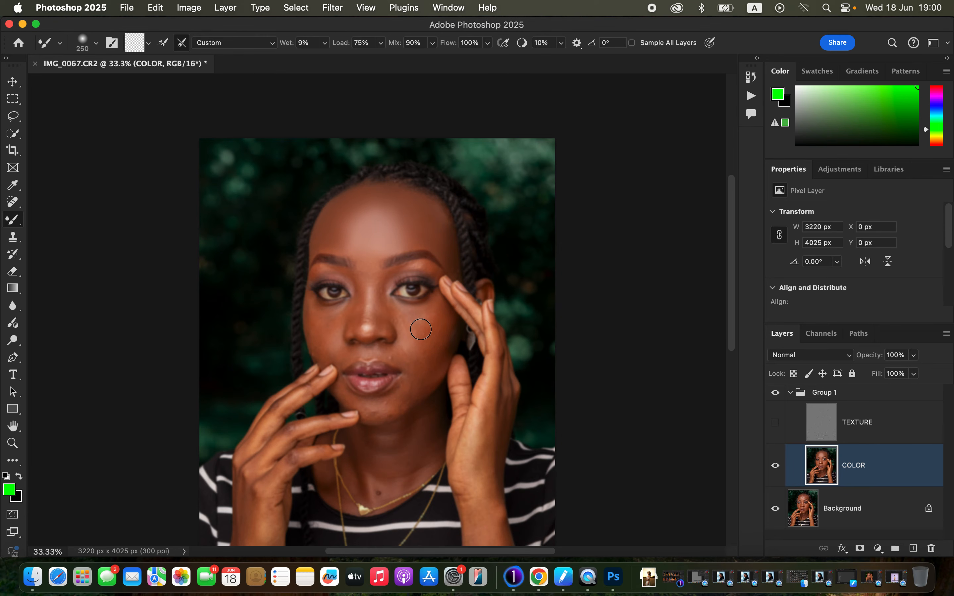
key("bracketleft")
key("bracketleft")
mouse_move(444, 316)
left_mouse_down()
mouse_move(426, 326)
mouse_move(432, 315)
mouse_move(421, 358)
mouse_move(435, 318)
left_mouse_up()
mouse_move(423, 310)
left_mouse_down()
mouse_move(402, 314)
mouse_move(419, 319)
mouse_move(328, 334)
mouse_move(314, 311)
mouse_move(325, 315)
mouse_move(316, 326)
mouse_move(323, 340)
mouse_move(328, 319)
mouse_move(318, 318)
mouse_move(318, 335)
mouse_move(346, 327)
left_mouse_up()
- Blend the skin tones along the nose bridge, around the nose and on the chin with a small Mixer Brush
mouse_move(349, 278)
left_mouse_down()
mouse_move(356, 323)
mouse_move(353, 284)
mouse_move(357, 317)
mouse_move(355, 288)
mouse_move(356, 310)
mouse_move(384, 280)
mouse_move(377, 327)
mouse_move(383, 278)
mouse_move(429, 265)
mouse_move(381, 291)
mouse_move(378, 318)
mouse_move(360, 269)
mouse_move(374, 273)
mouse_move(372, 308)
left_mouse_up()
key("bracketleft")
left_click_drag(370, 302, 369, 317)
mouse_move(370, 287)
left_mouse_down()
mouse_move(371, 269)
mouse_move(390, 307)
mouse_move(379, 308)
mouse_move(379, 328)
mouse_move(391, 329)
left_mouse_up()
key("bracketright")
mouse_move(378, 408)
left_mouse_down()
mouse_move(372, 413)
mouse_move(410, 377)
mouse_move(405, 398)
mouse_move(411, 385)
mouse_move(403, 341)
left_mouse_up()
- Blend the skin just above both eyebrows and show the TEXTURE layer again
left_click_drag(346, 236, 346, 245)
left_click_drag(432, 238, 431, 244)
left_click(778, 425)
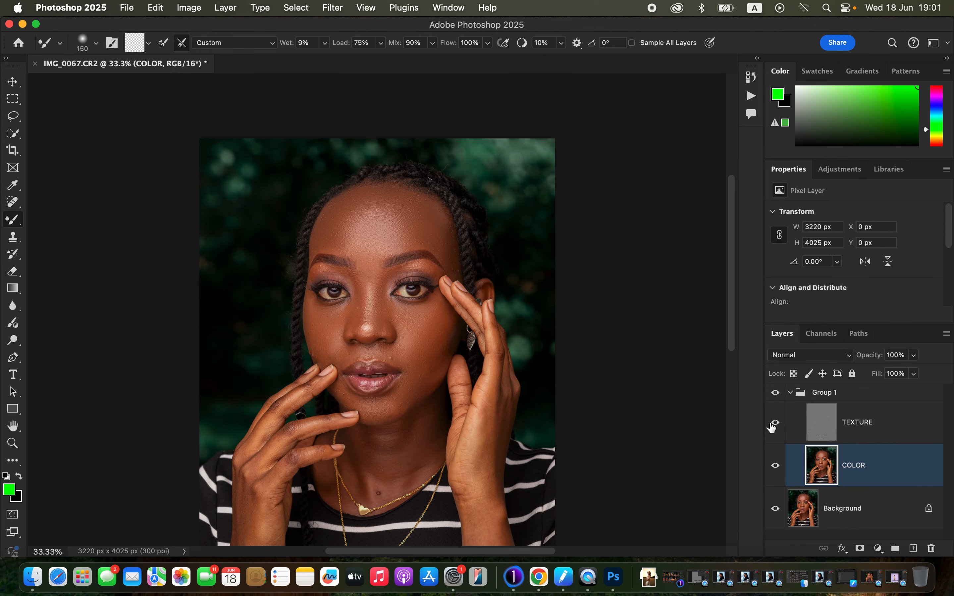
- Compare the portrait before and after the skin blending by toggling the visibility of Group 1
left_click(776, 393)
left_click(775, 394)
left_click(776, 393)
left_click(775, 393)
left_click(776, 393)
left_click(775, 394)
- Select the TEXTURE layer, switch to the Clone Stamp Tool and check its brush settings
left_click(857, 426)
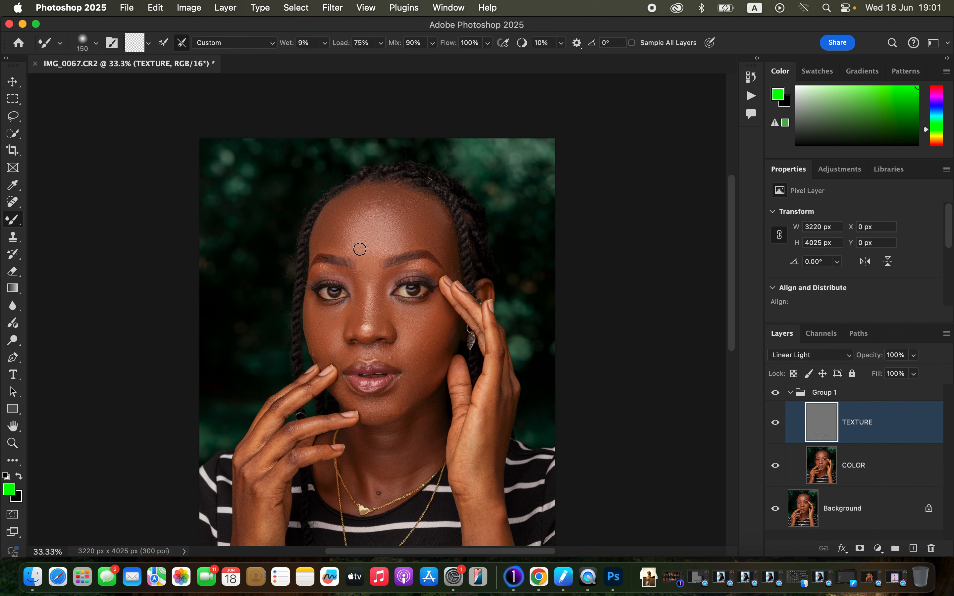
left_click(14, 238)
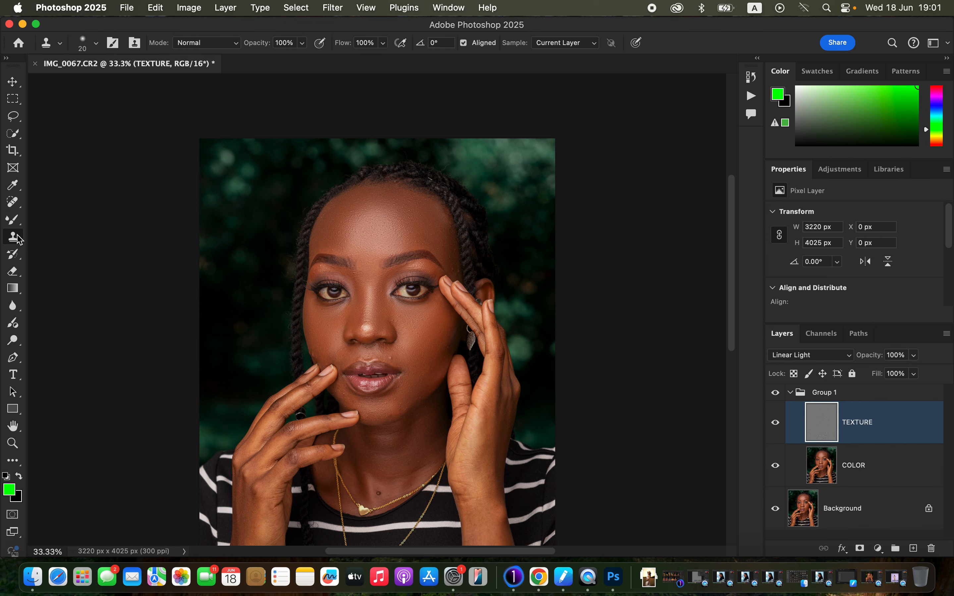
left_click(96, 43)
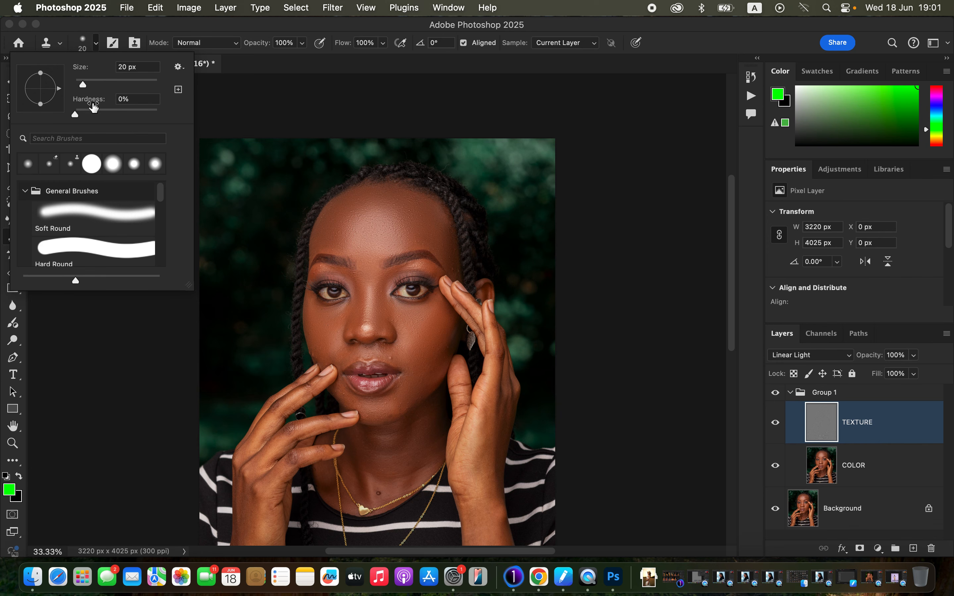
left_click(182, 43)
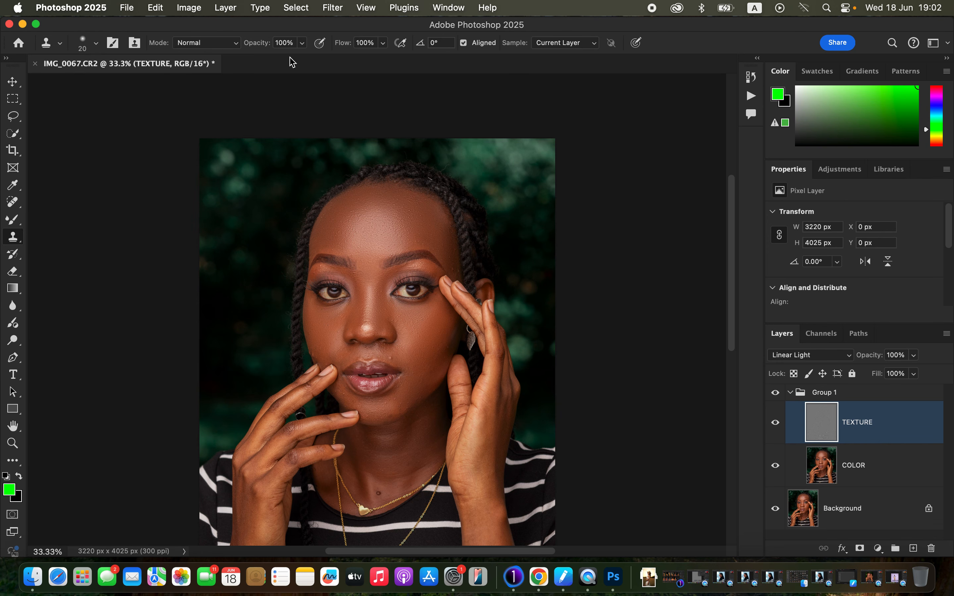
- Sample clean skin texture beside the nose and clone it over nearby blemishes on the cheek with a 45 px brush
key("super+1")
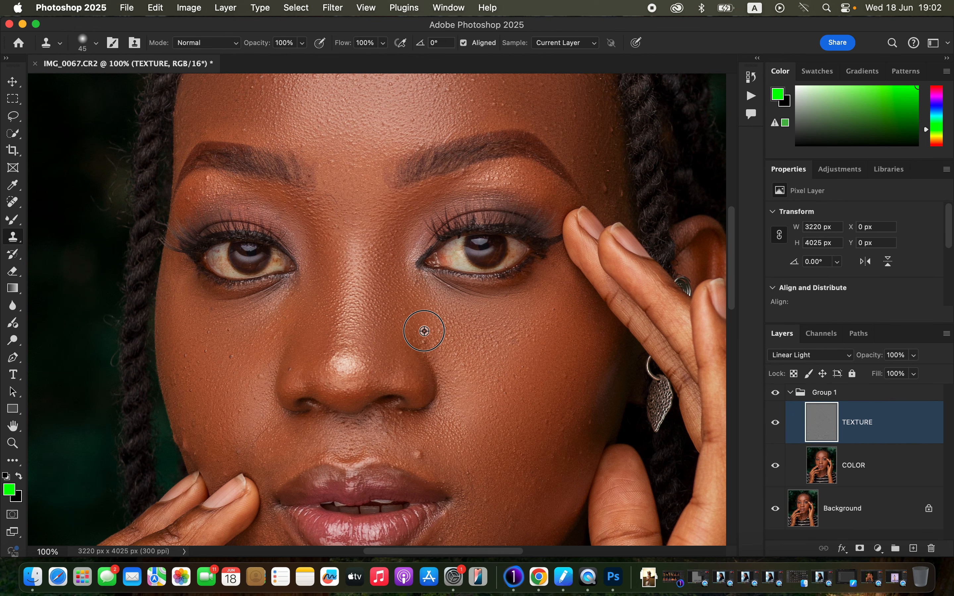
left_click(424, 332, "alt")
key("alt")
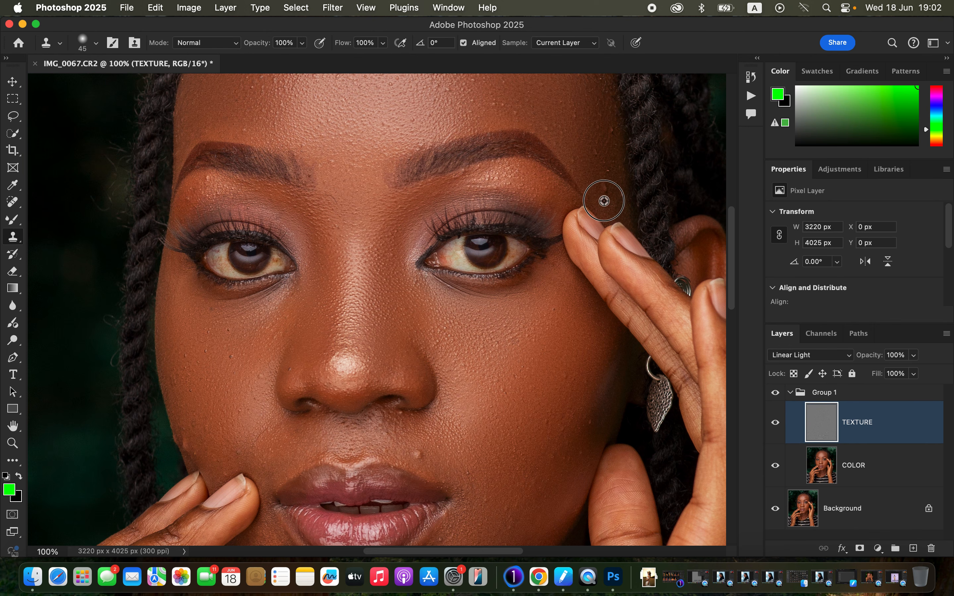
- Sample clean skin texture at the temple above the raised fingertips and clone it over the small bumps there
left_click(604, 202, "alt")
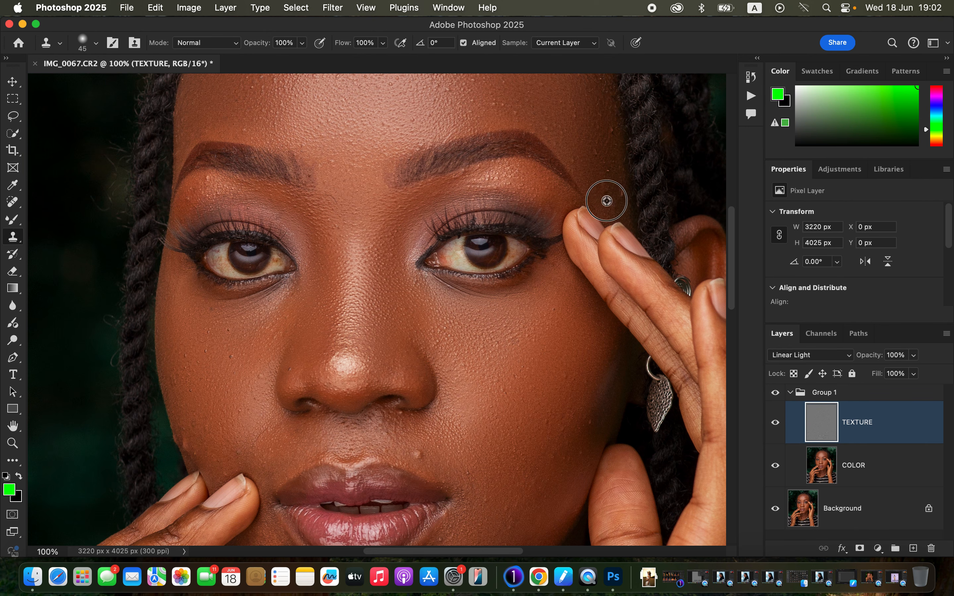
left_click(611, 185, "alt")
left_click(623, 199)
left_click(611, 185, "alt")
left_click(616, 195)
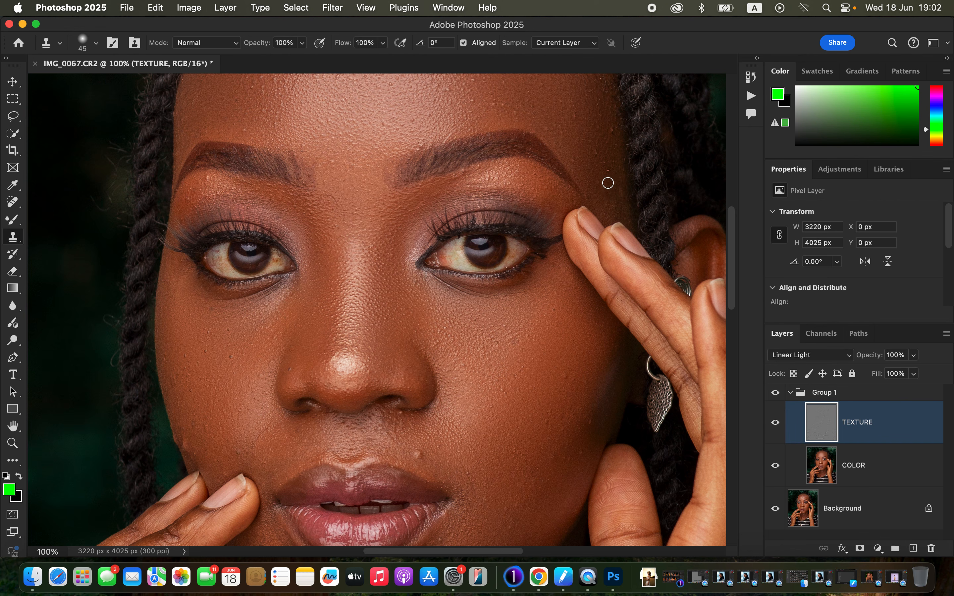
left_click(612, 189, "alt")
- Compare the whole portrait with and without the retouching in Group 1
key("super+minus")
key("super+minus")
key("super+minus")
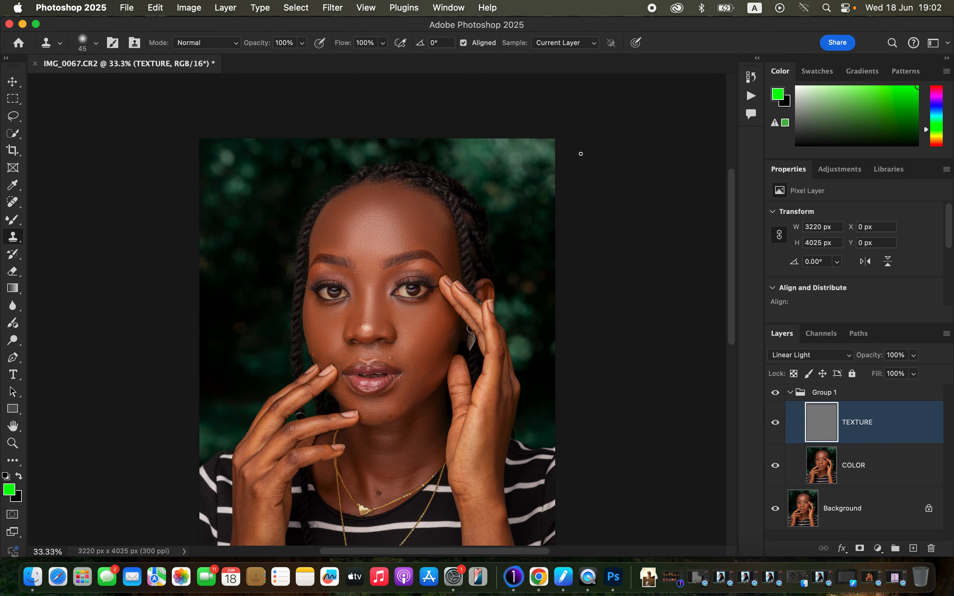
left_click(776, 393)
left_click(776, 393)
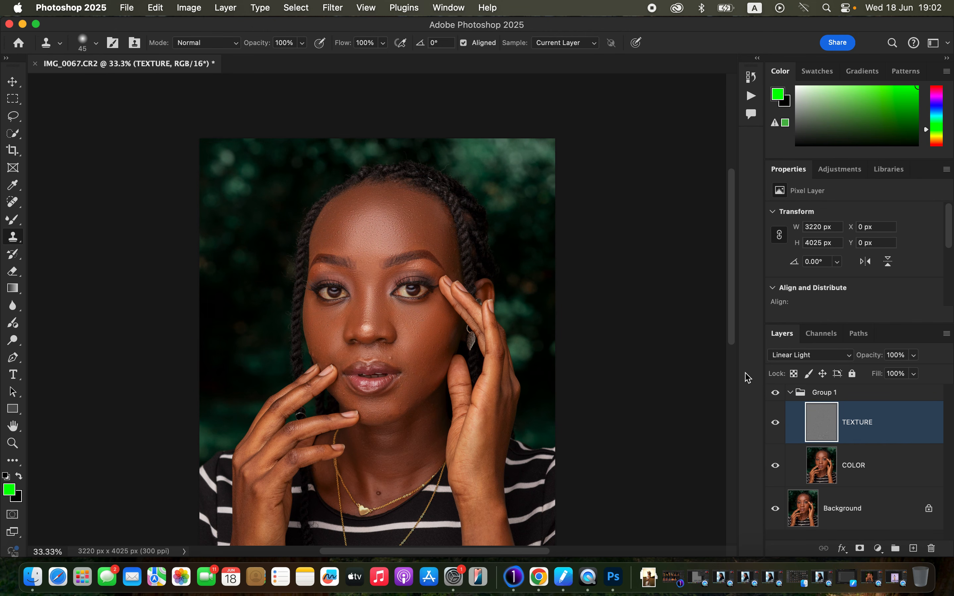